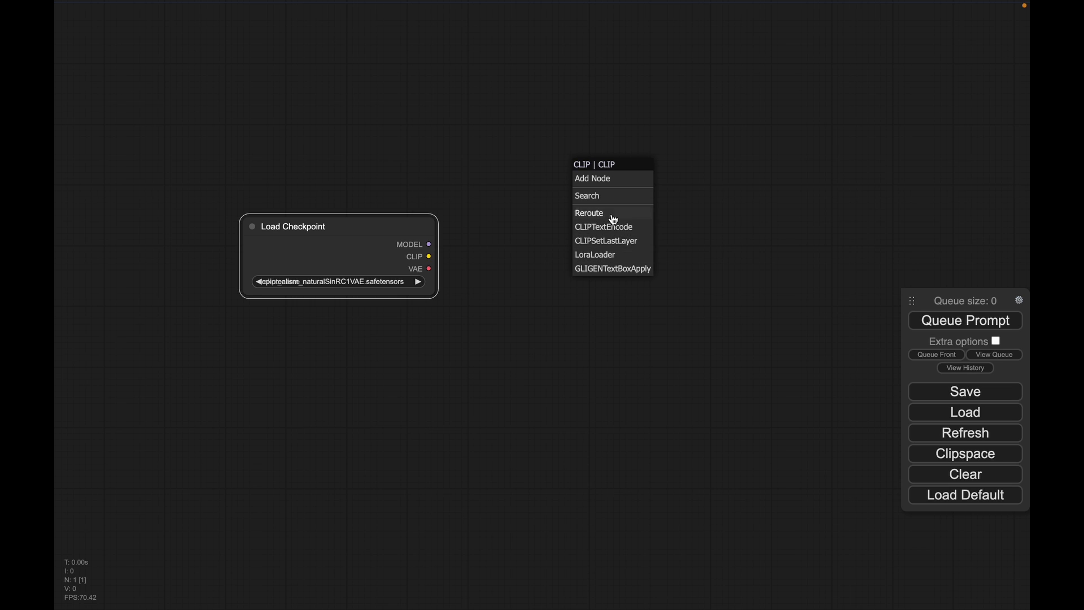
Add a second CLIPTextEncode node from the checkpoint's CLIP output and arrange the two prompt nodes one above the other.
left_click_drag(433, 259, 574, 370)
left_click(593, 418)
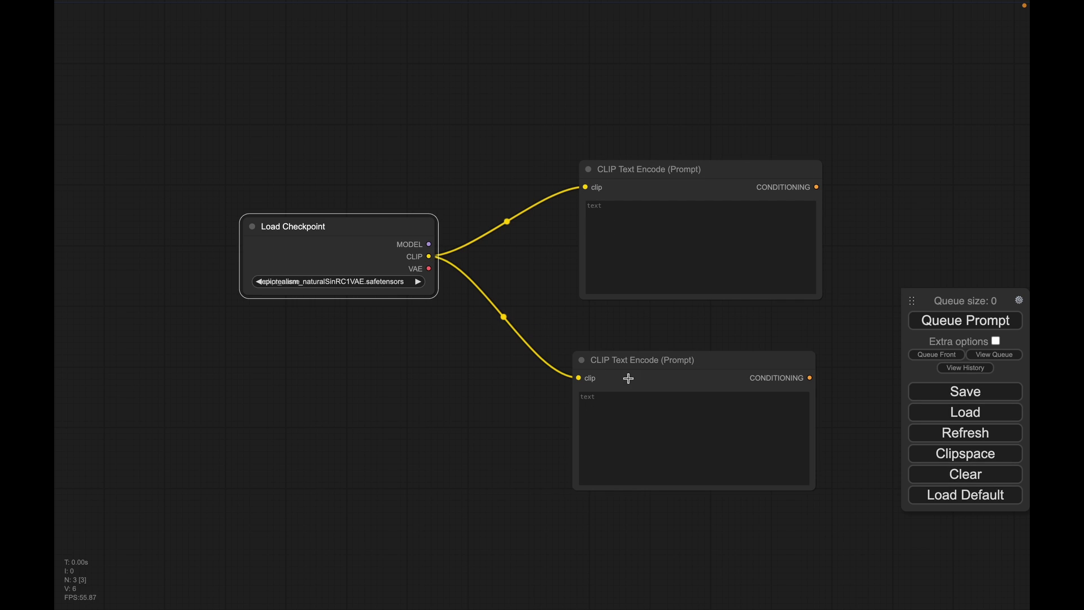
left_click_drag(640, 367, 648, 332)
left_click_drag(649, 182, 606, 139)
left_click_drag(648, 332, 578, 317)
Color the upper CLIP Text Encode node green and the lower one red.
right_click(651, 154)
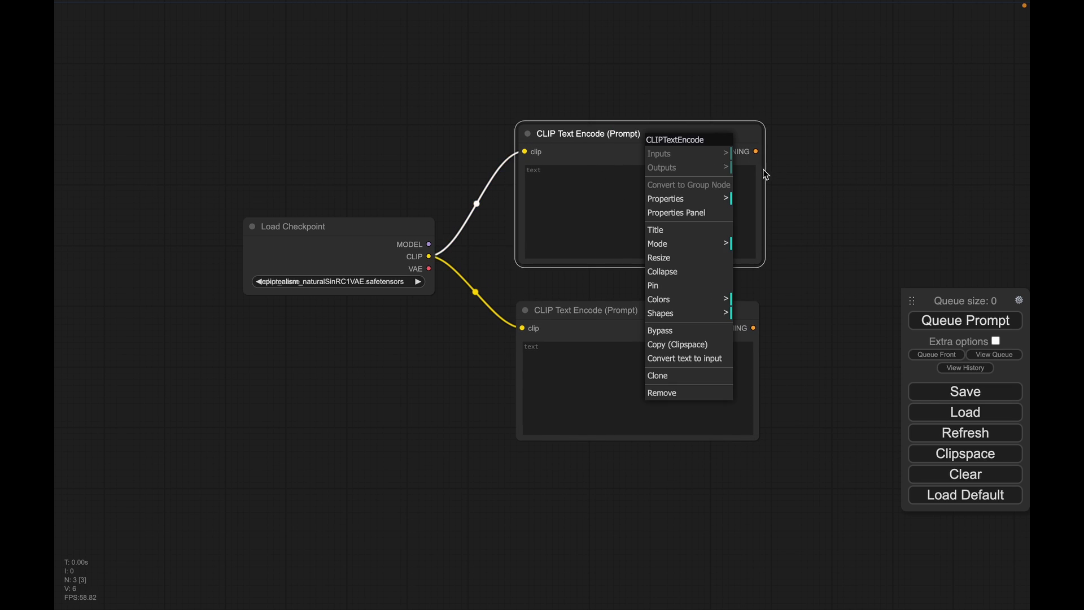
left_click(712, 299)
left_click(765, 337)
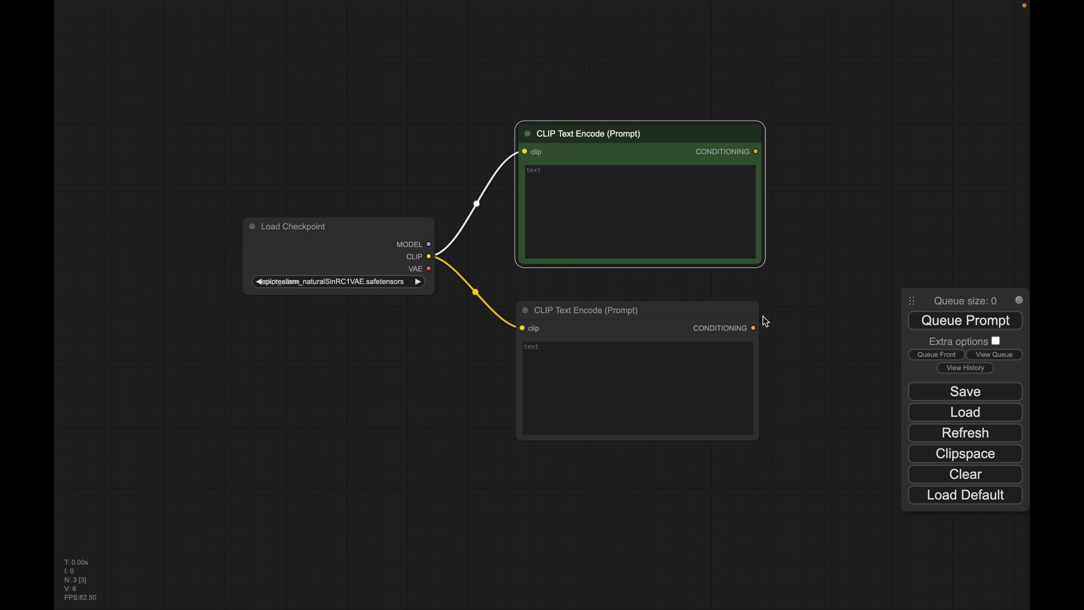
right_click(649, 325)
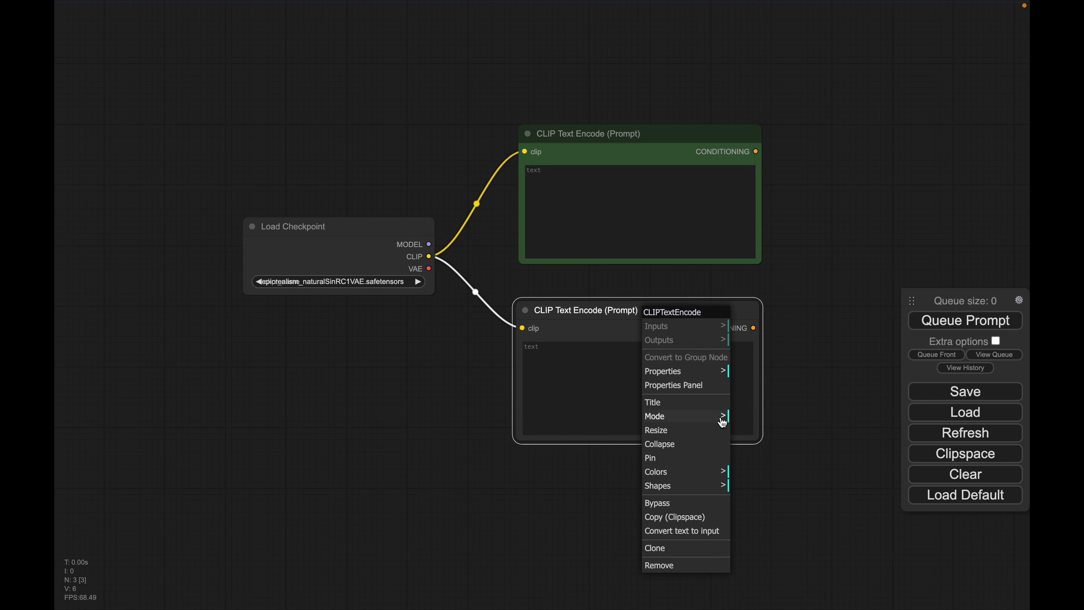
left_click(726, 472)
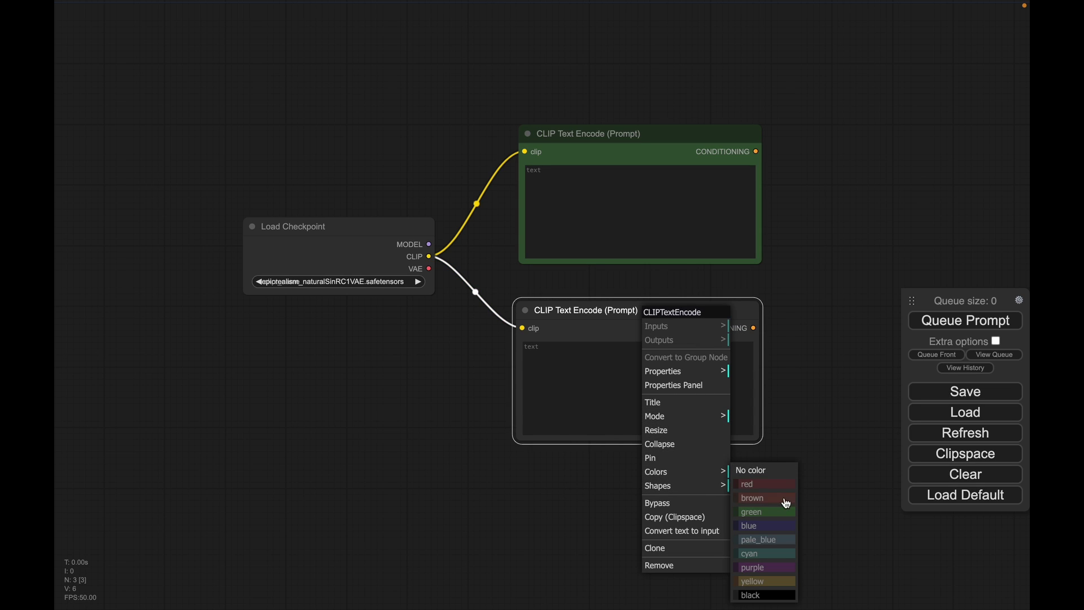
left_click(757, 484)
Add a ControlNetLoader node and place it to the right of the green prompt node.
left_click_drag(827, 309, 612, 307)
left_click_drag(665, 284, 587, 268)
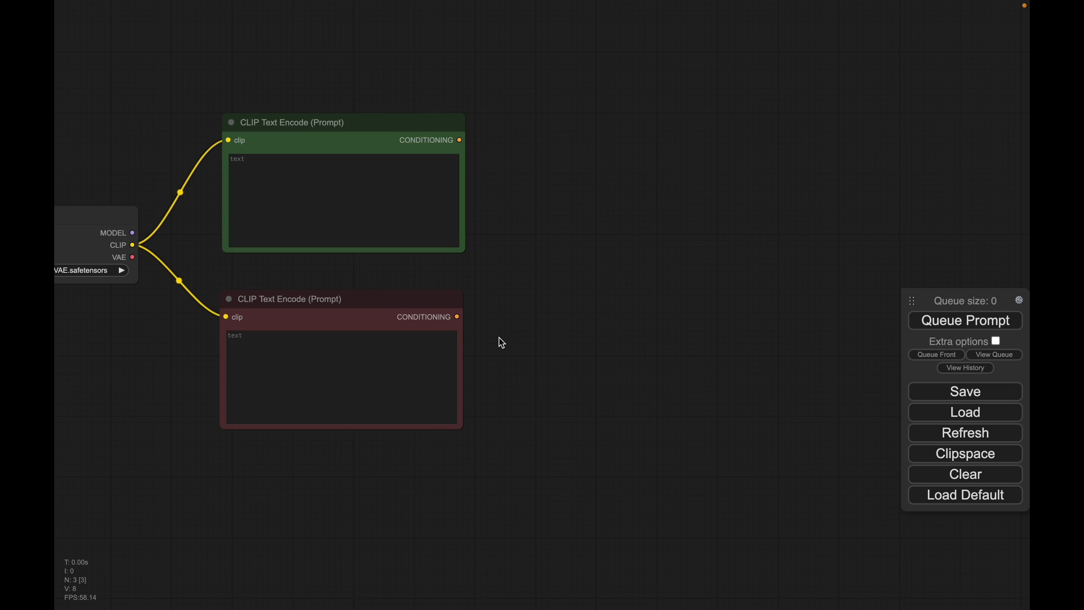
double_click(619, 179)
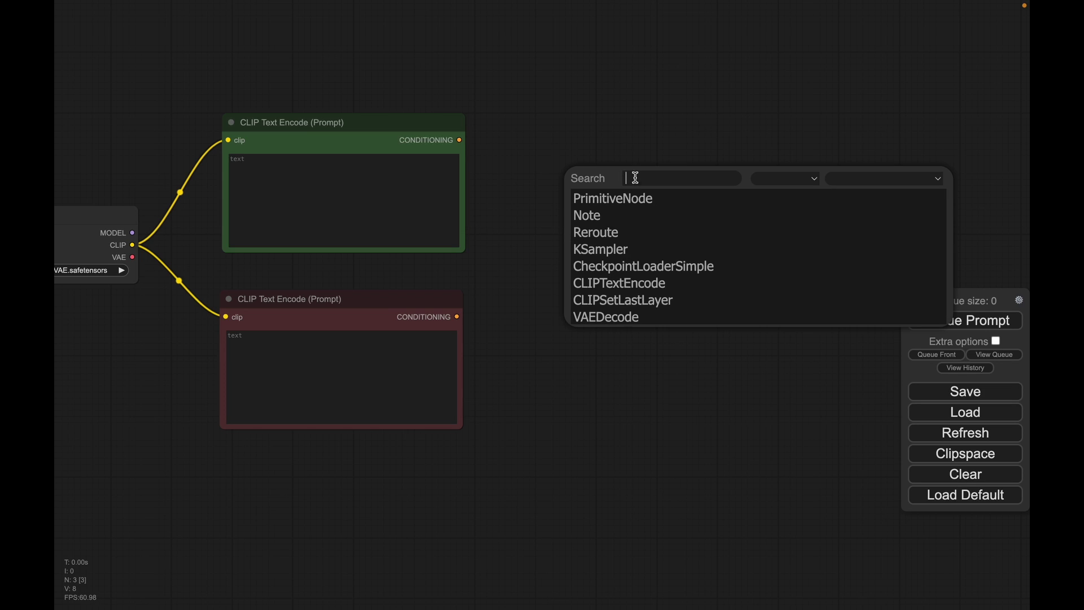
type("contr")
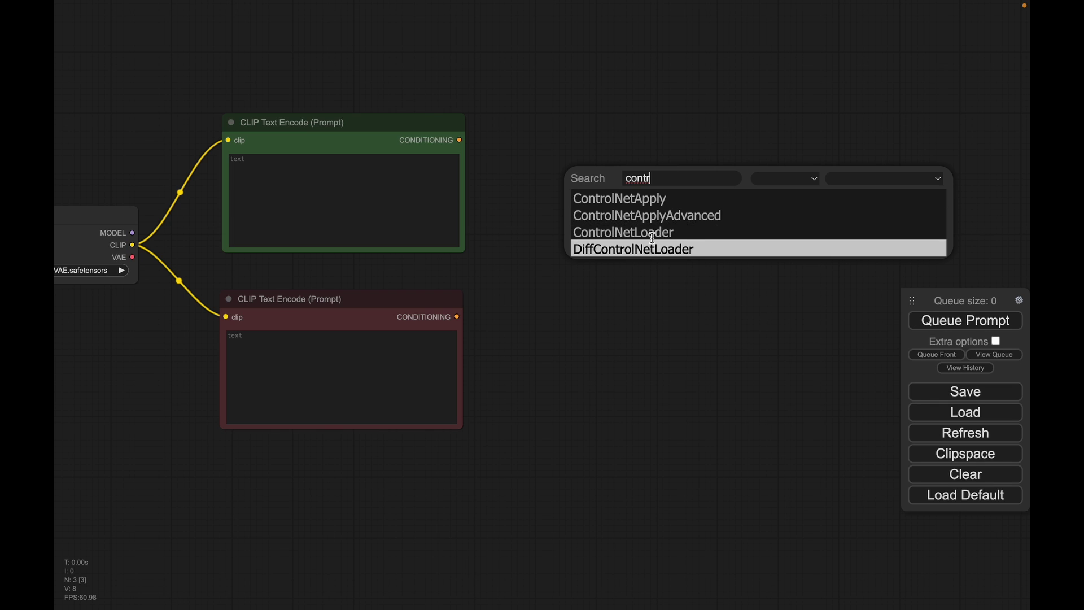
left_click(683, 232)
left_click_drag(644, 186, 569, 143)
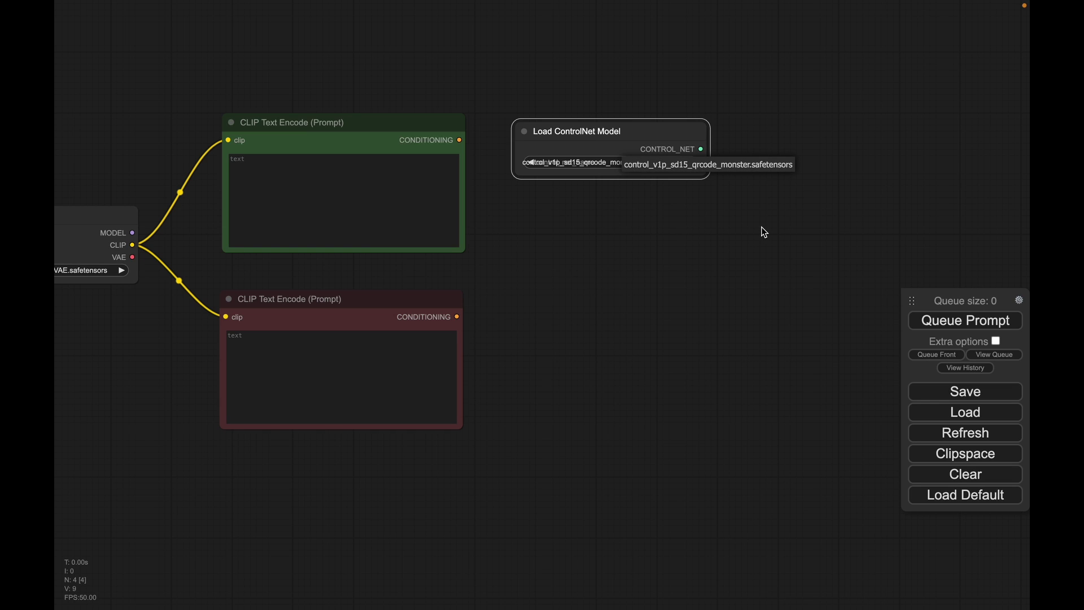
left_click_drag(616, 126, 631, 124)
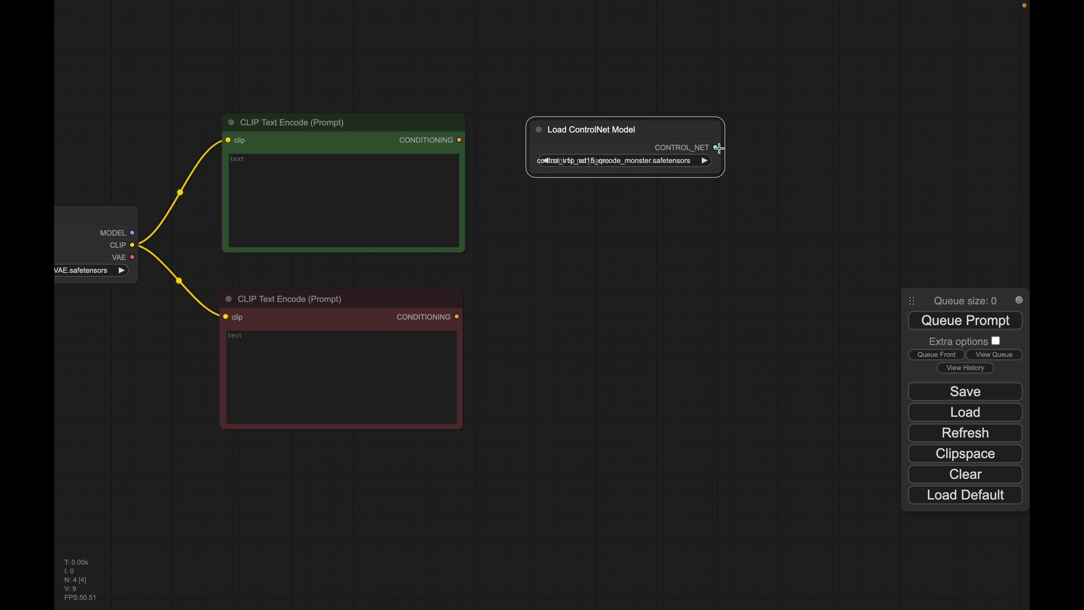
Add a ControlNetApplyAdvanced node from the CONTROL_NET output and link the green prompt to its positive input and the red prompt to its negative input.
left_click_drag(718, 147, 884, 131)
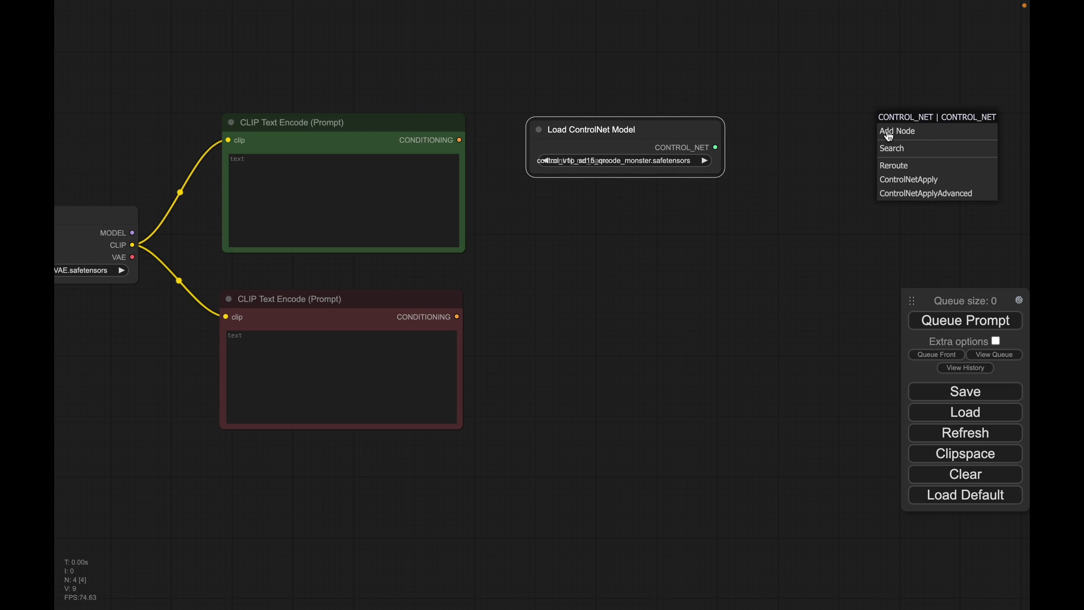
left_click(924, 194)
left_click_drag(950, 115, 830, 128)
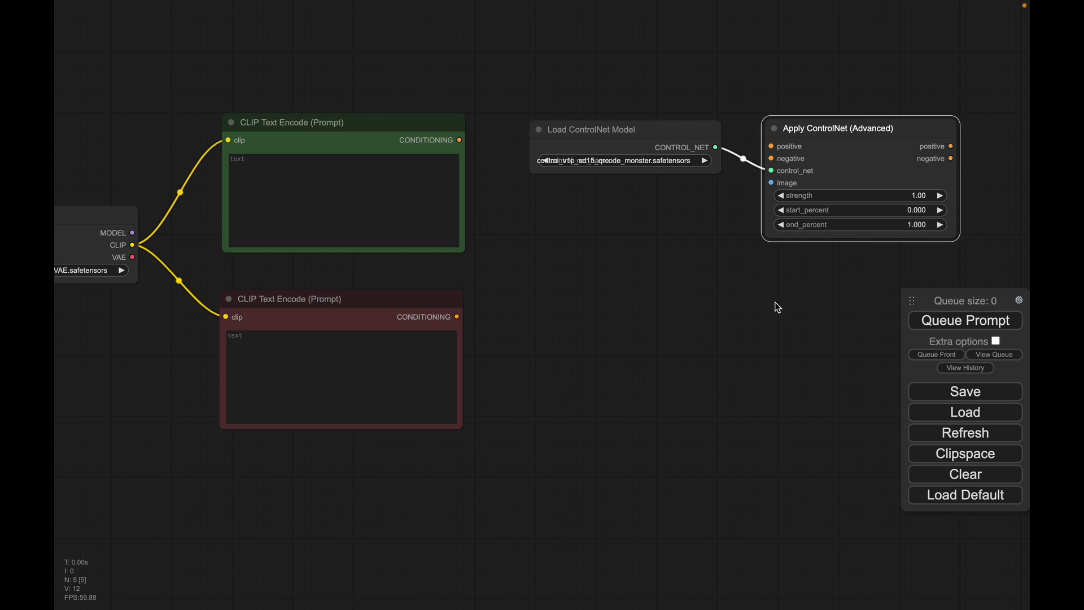
left_click_drag(459, 140, 771, 146)
left_click_drag(454, 321, 771, 159)
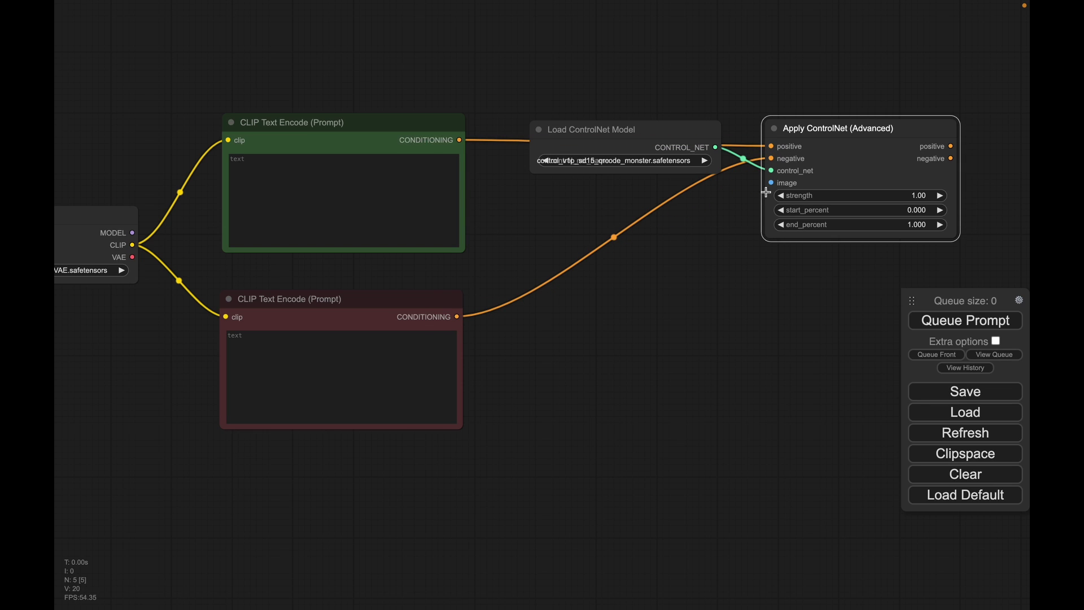
Feed the Apply ControlNet image input from a new Load Image node below the ControlNet loader, using apple logo.jpeg.
left_click_drag(772, 183, 555, 287)
left_click(678, 387)
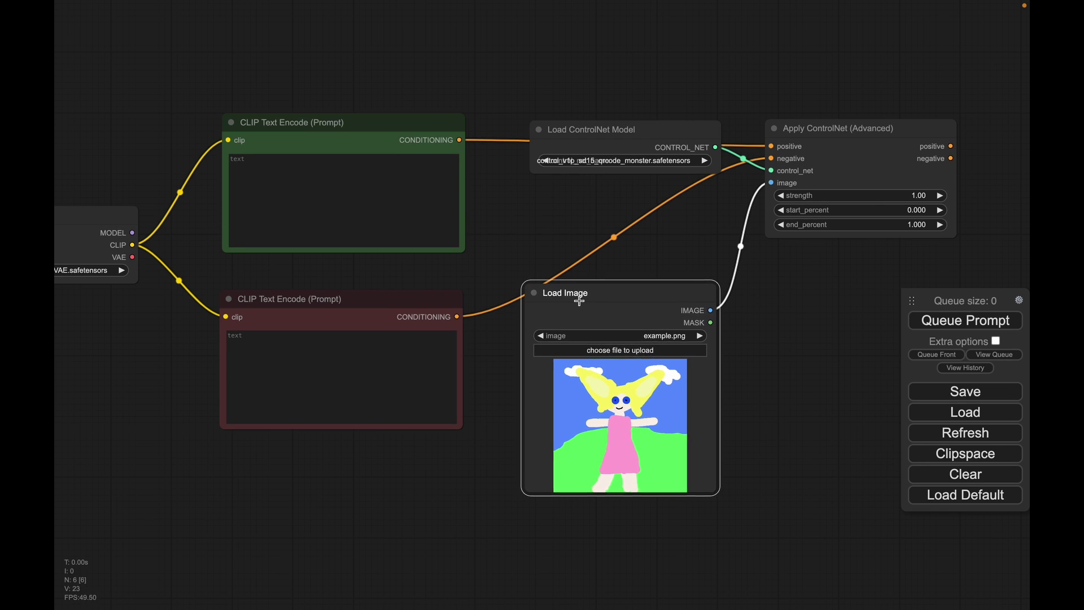
left_click(601, 334)
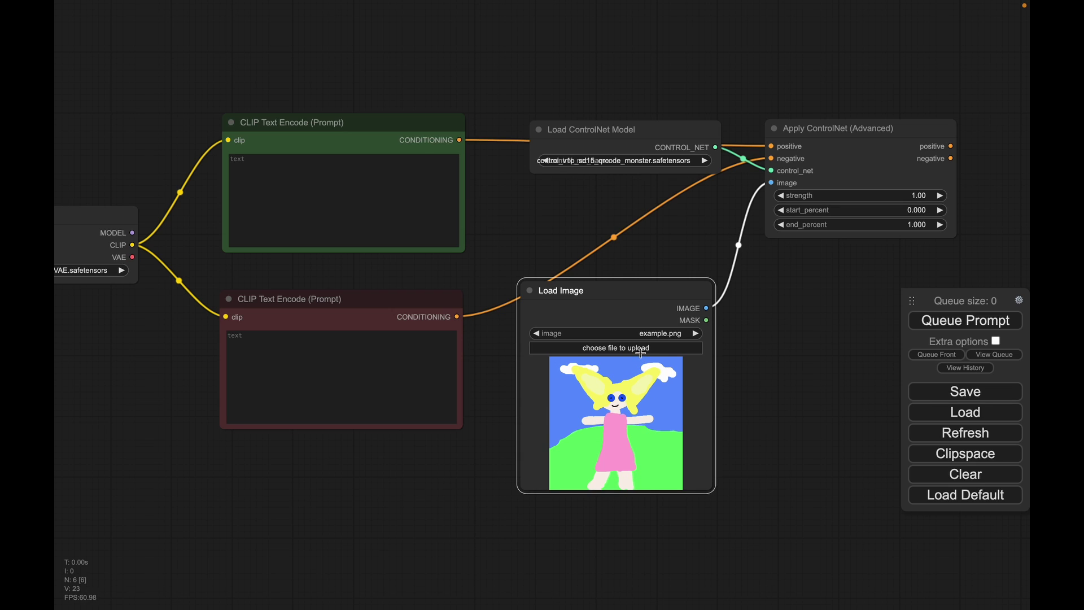
left_click(656, 333)
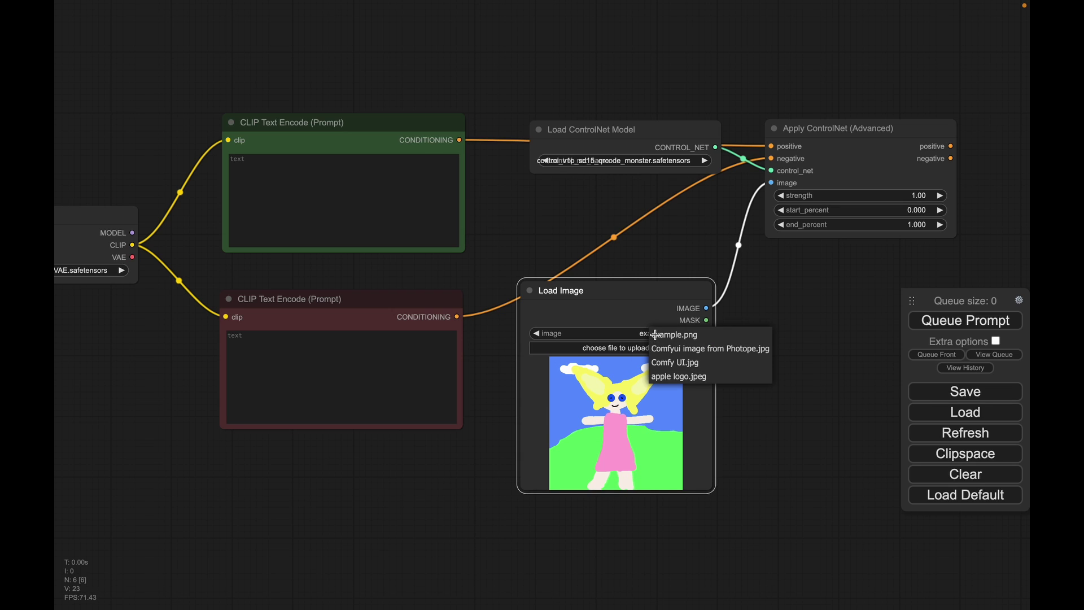
left_click(679, 375)
Add a KSampler node and connect the Apply ControlNet positive and negative outputs to its matching inputs.
left_click_drag(765, 351, 722, 349)
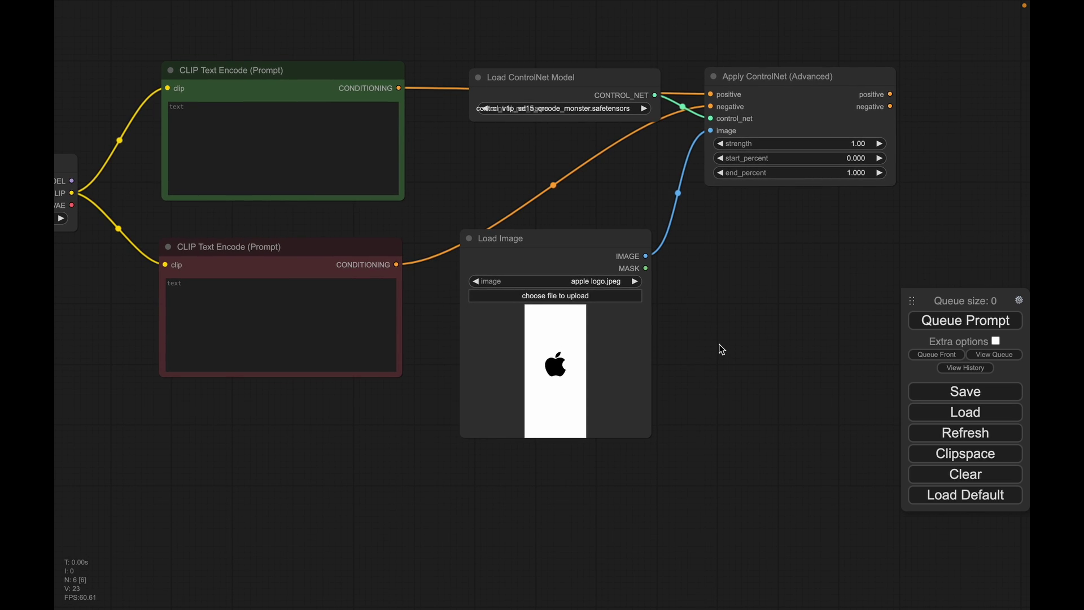
scroll(740, 324, "right", 10)
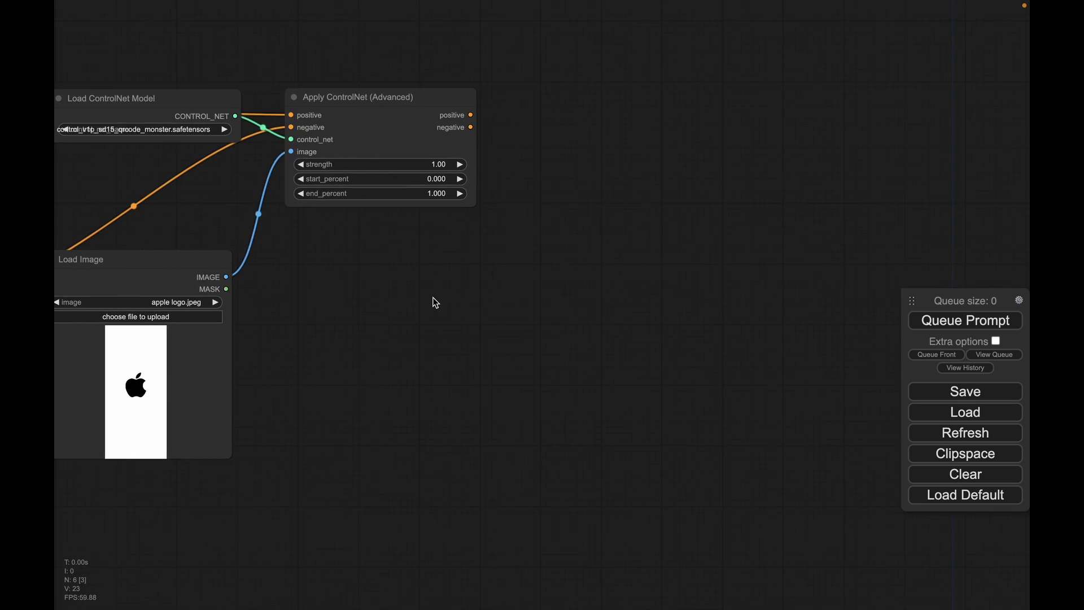
left_click_drag(472, 114, 575, 107)
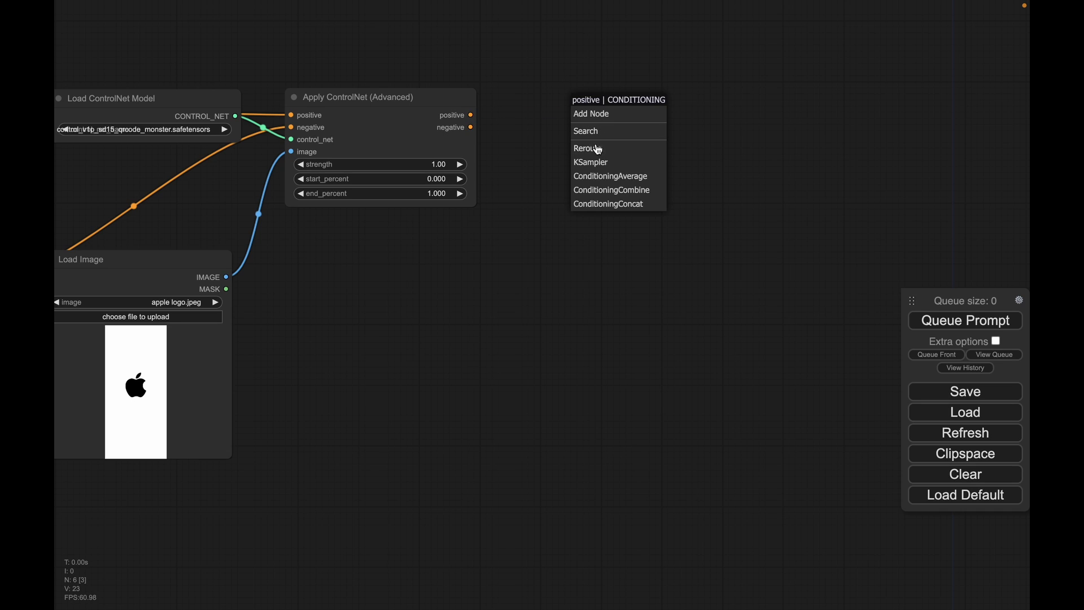
left_click(628, 164)
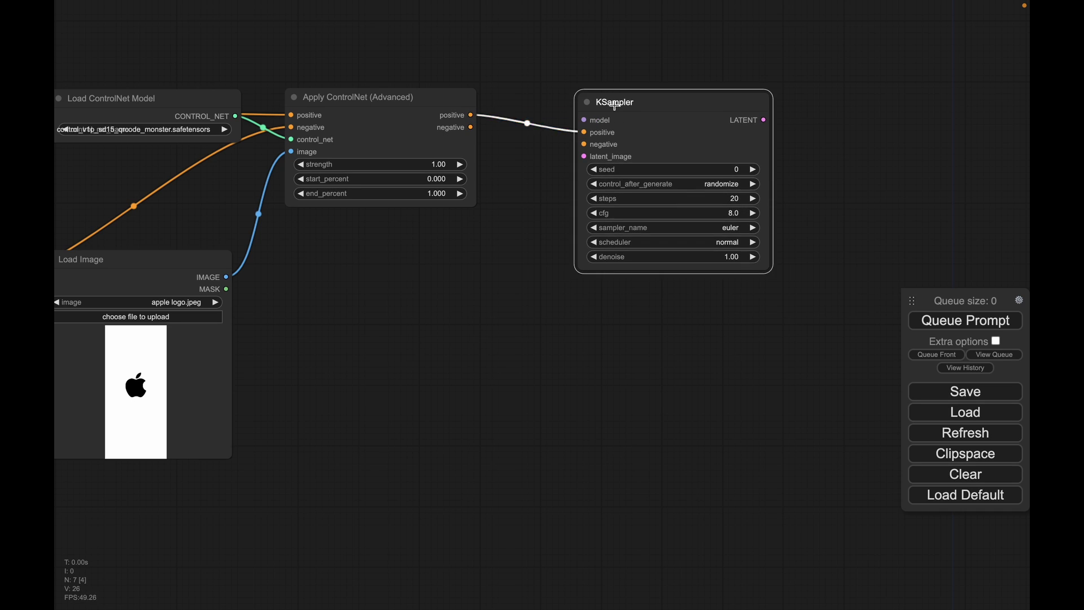
left_click_drag(474, 127, 584, 126)
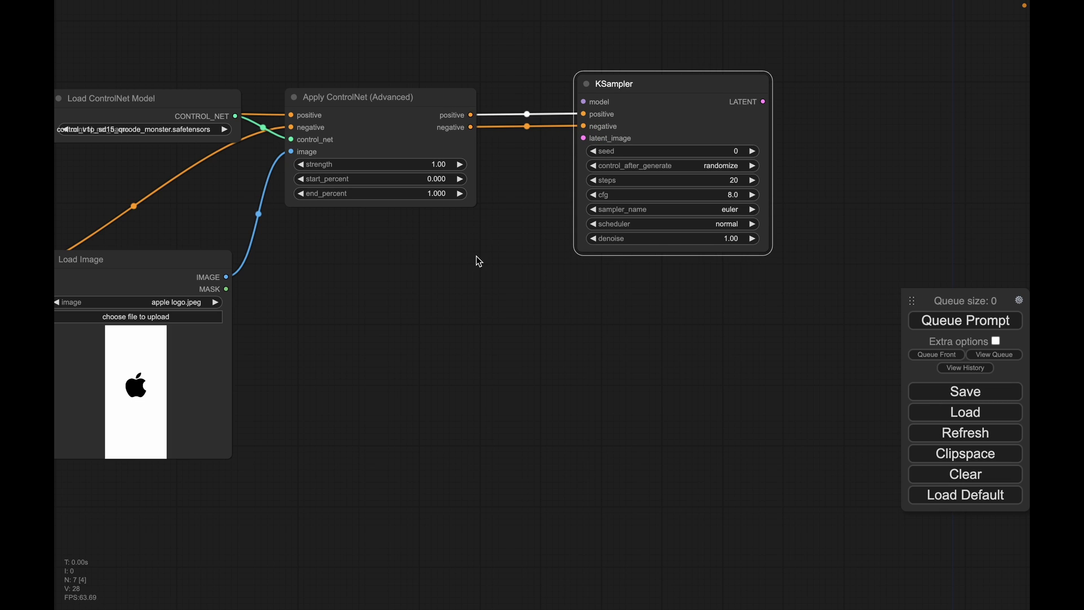
Connect the checkpoint's MODEL output to the KSampler and feed its latent_image input from a new EmptyLatentImage node below.
scroll(479, 261, "down", 4)
left_click_drag(374, 286, 746, 280)
left_click_drag(290, 210, 925, 145)
left_click_drag(888, 236, 661, 227)
left_click_drag(705, 161, 639, 295)
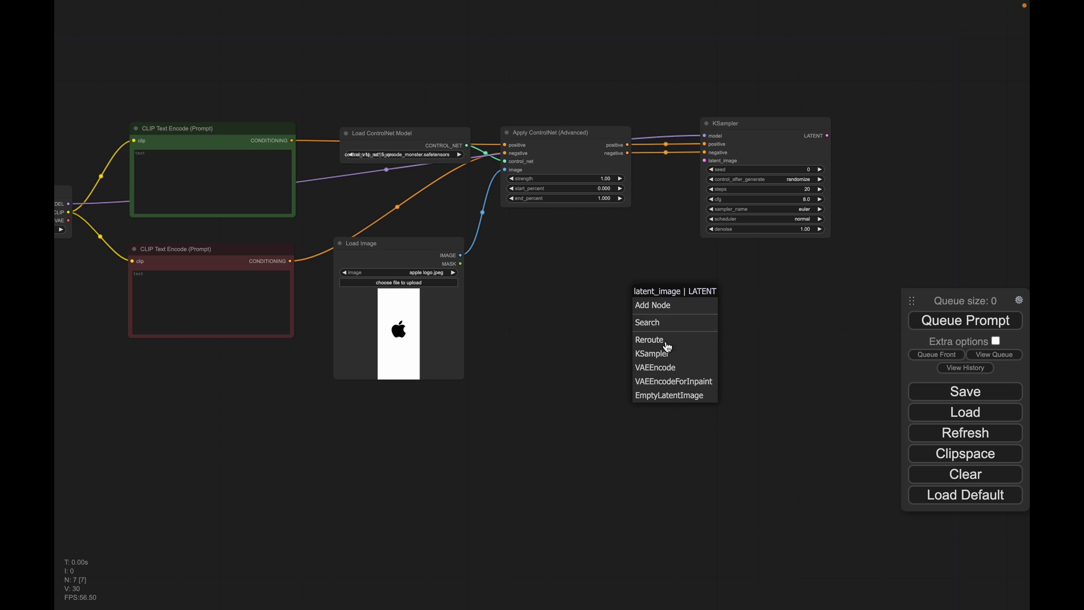
left_click(677, 395)
left_click_drag(704, 295, 596, 291)
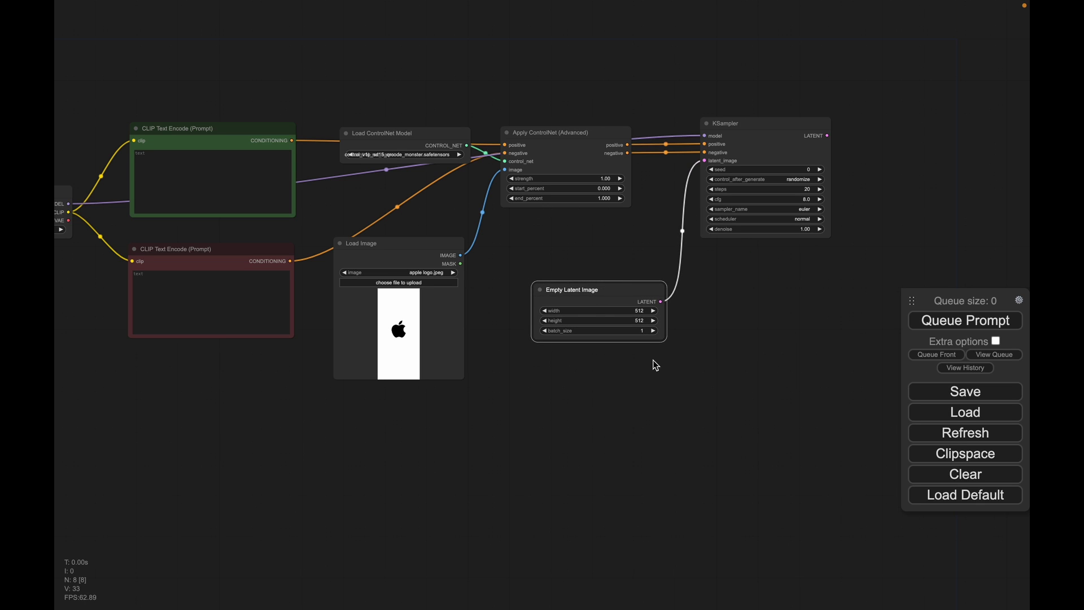
Set the Empty Latent Image width and height to 768 each.
scroll(654, 364, "up", 8)
left_click(633, 251)
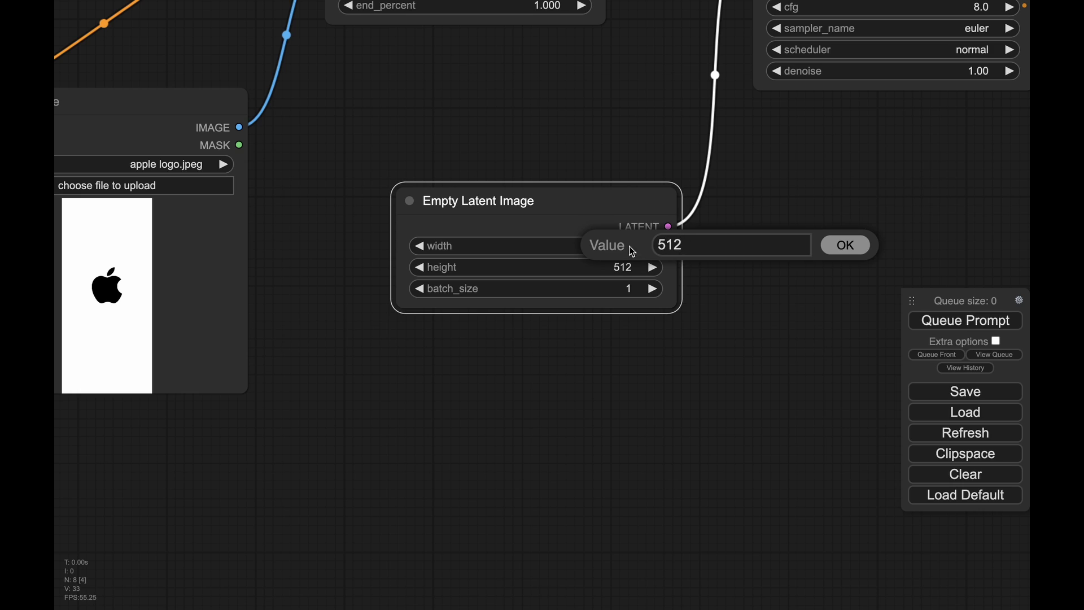
left_click(696, 245)
key("BackSpace")
type("768")
key("Return")
left_click(636, 257)
key("BackSpace")
key("BackSpace")
key("BackSpace")
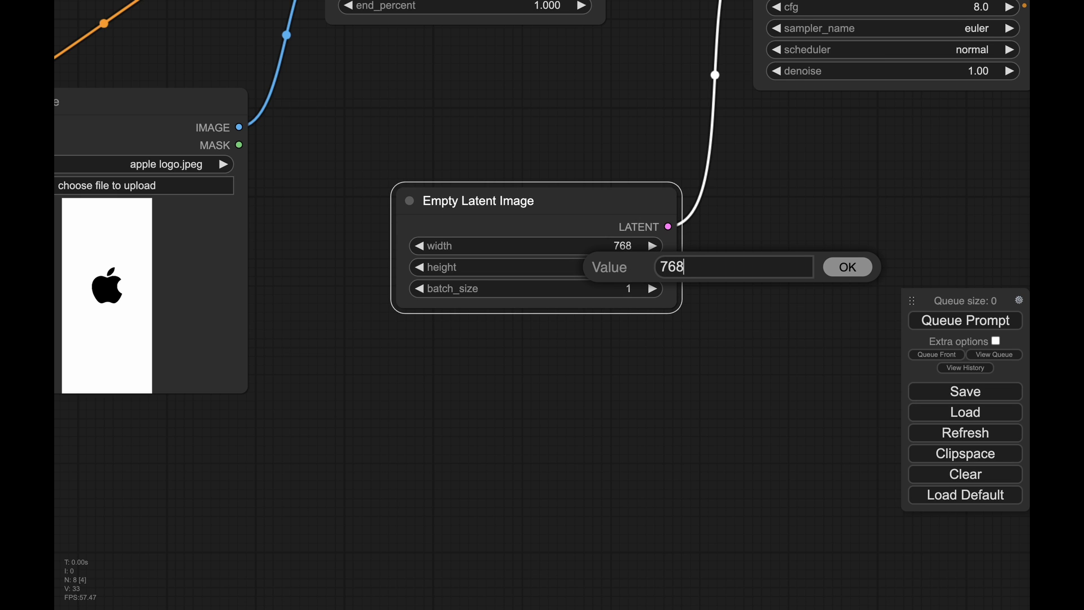
type("768")
key("Return")
Add a VAEDecode node from the KSampler's LATENT output and place it to the right of the sampler.
left_click_drag(722, 249, 436, 424)
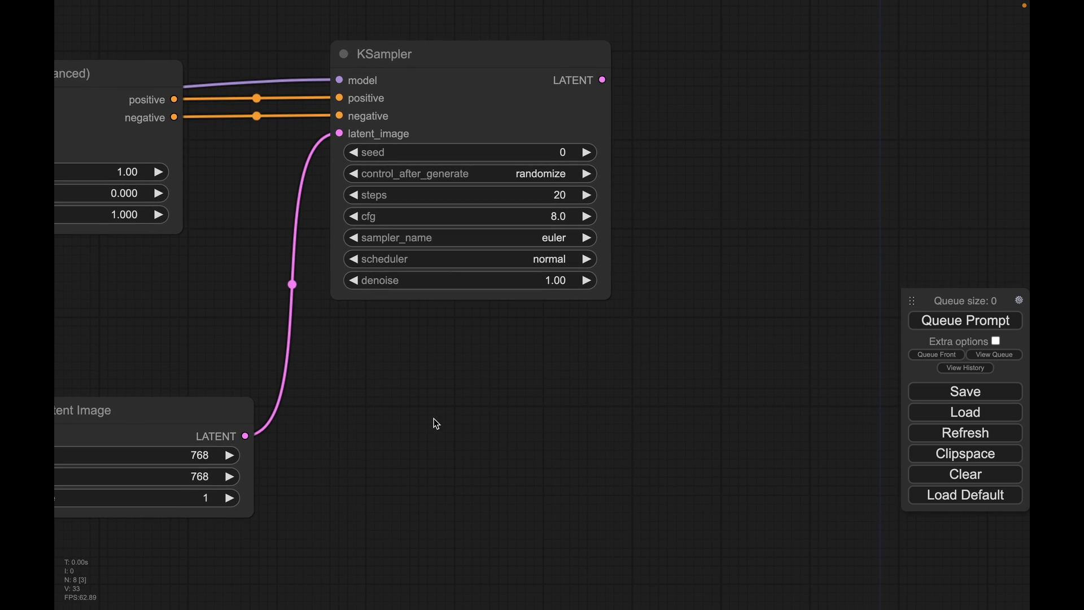
left_click_drag(489, 364, 418, 385)
left_click_drag(595, 75, 420, 143)
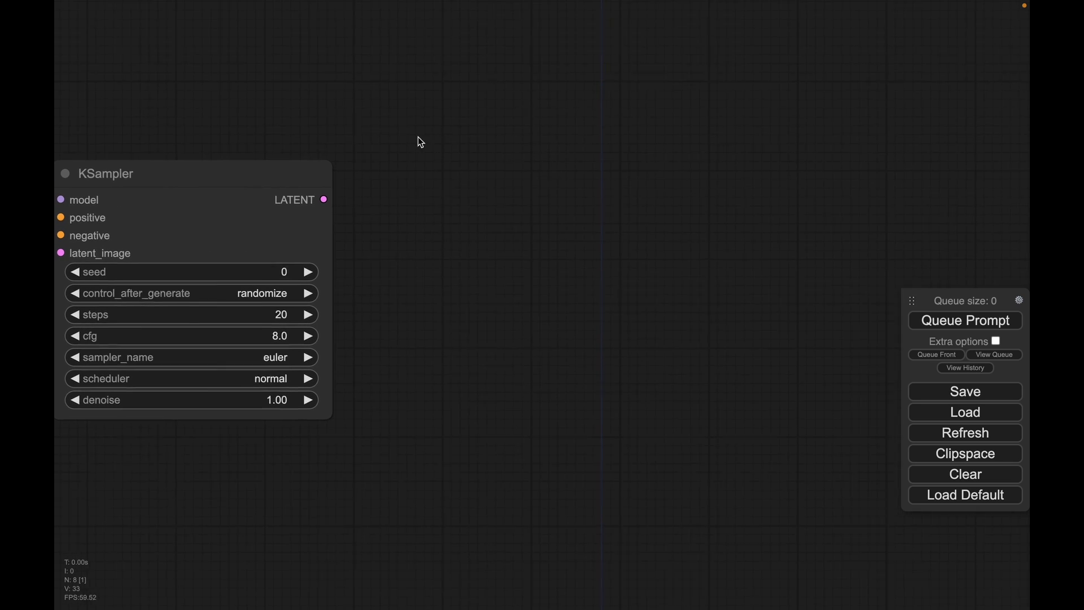
left_click_drag(338, 211, 392, 106)
scroll(446, 116, "down", 7)
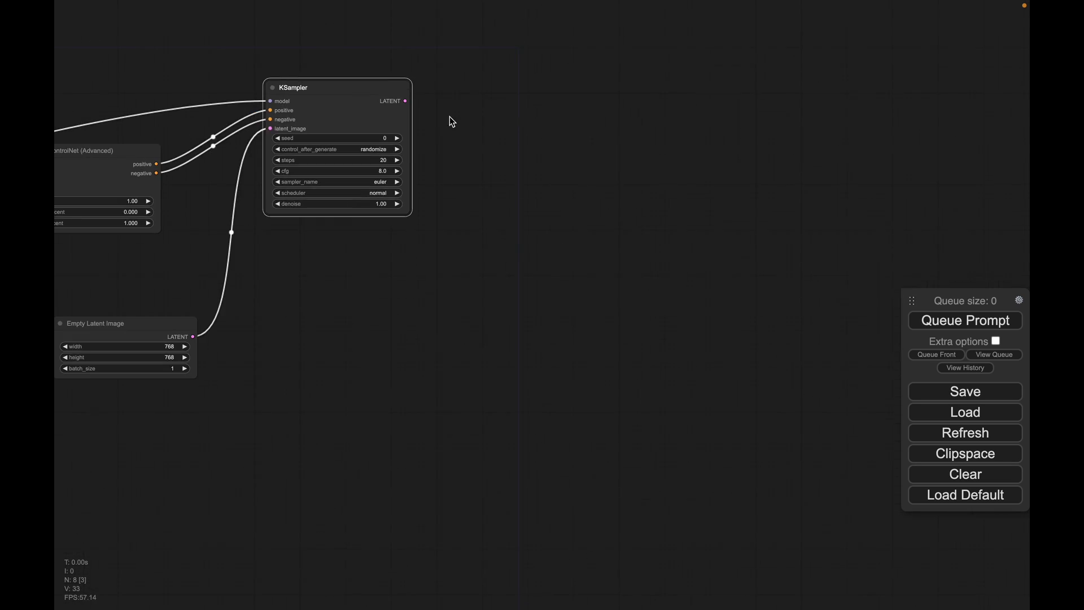
scroll(452, 122, "up", 5)
left_click_drag(394, 191, 479, 193)
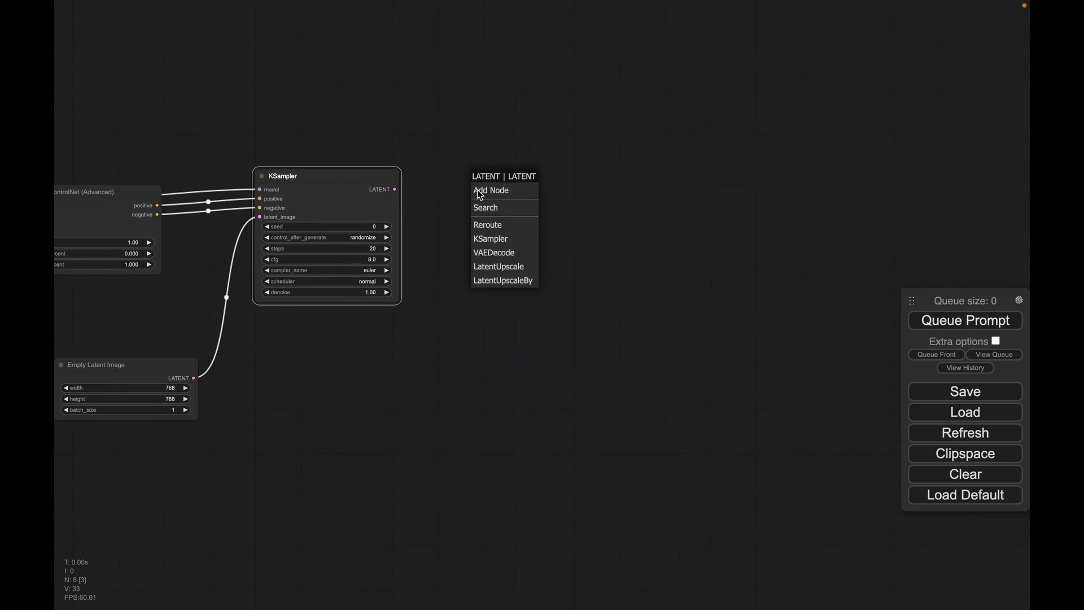
left_click(516, 254)
mouse_move(547, 176)
left_mouse_down()
mouse_move(538, 172)
mouse_move(541, 181)
left_mouse_up()
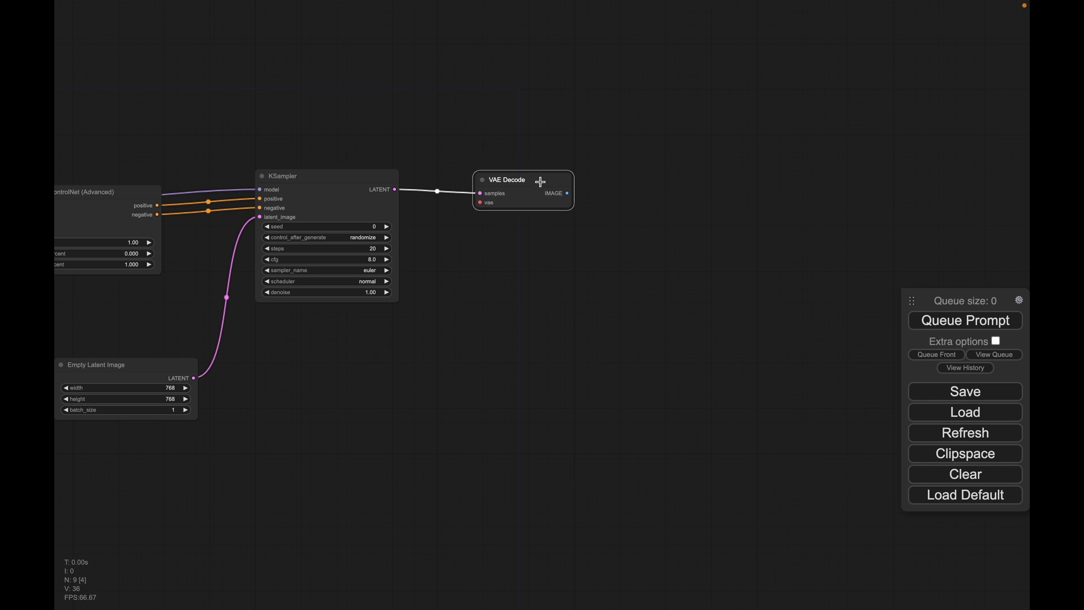
Connect the checkpoint's VAE output to the vae input of the VAE Decode node and position that node closer to the KSampler.
scroll(394, 321, "down", 6)
left_click_drag(371, 333, 576, 194)
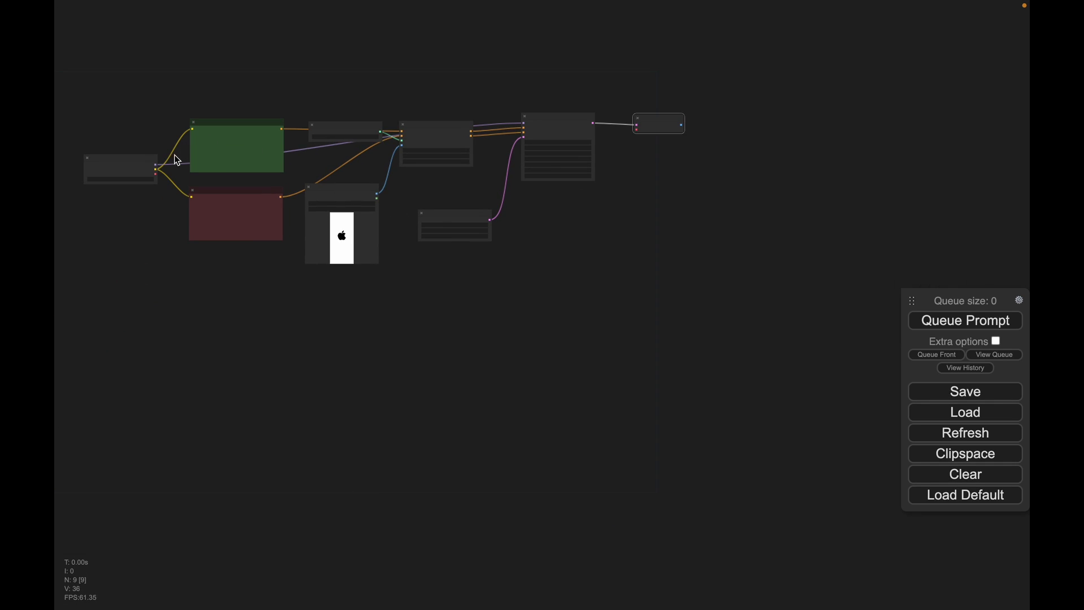
left_click_drag(156, 170, 638, 128)
left_click_drag(648, 194, 637, 215)
left_click(648, 138)
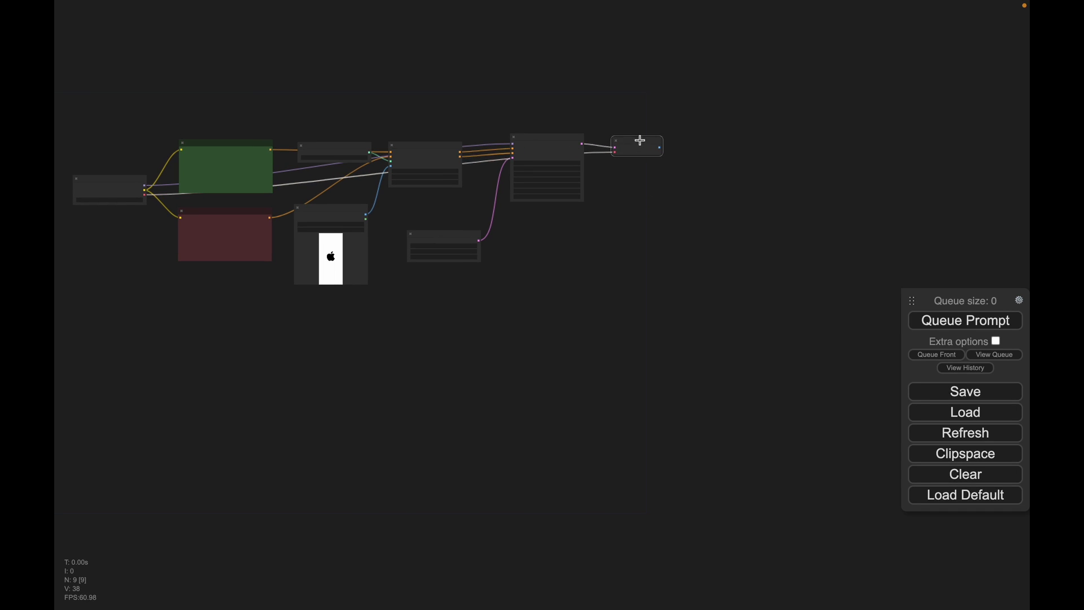
Add a SaveImage node connected to the VAE Decode node's IMAGE output.
scroll(642, 191, "up", 8)
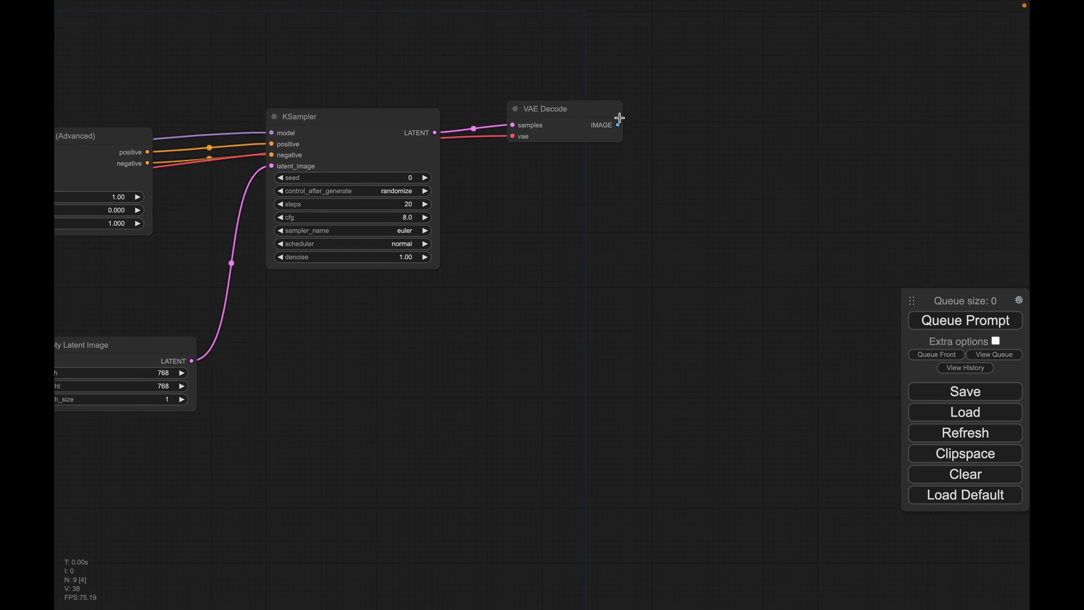
left_click_drag(619, 125, 710, 129)
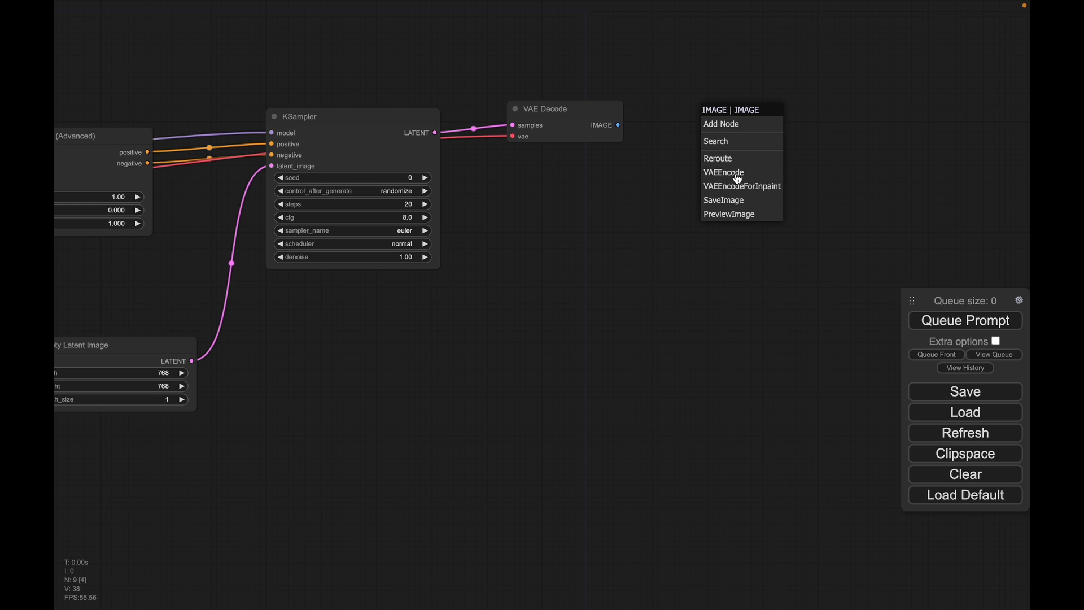
left_click(739, 201)
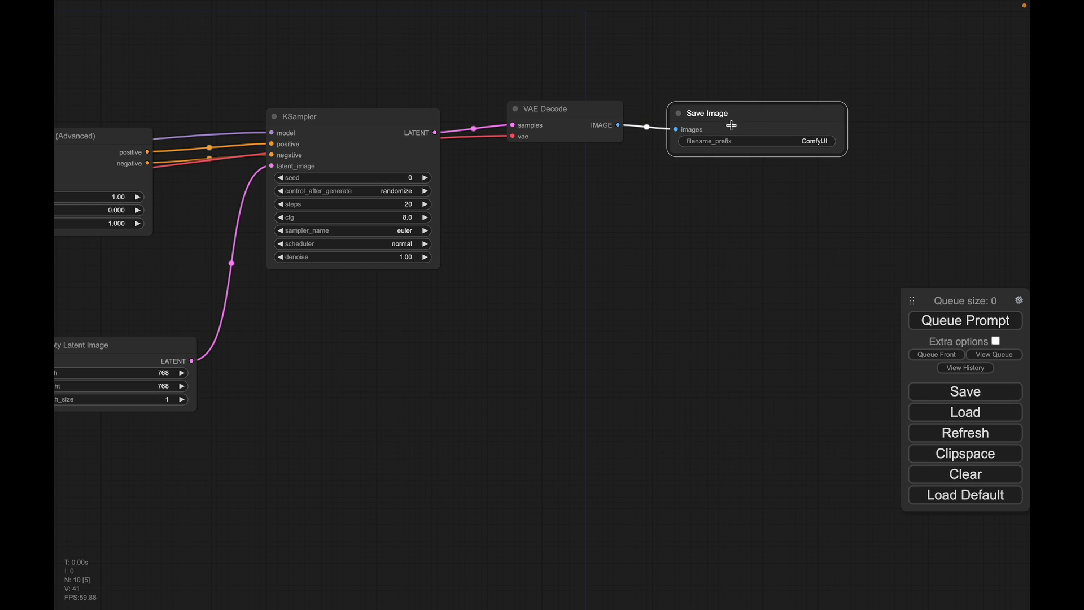
Enter "Penguins walking in Antartica, 4k, high quality" as the positive prompt in the green CLIP Text Encode node.
scroll(666, 255, "up", 1)
left_click_drag(501, 282, 969, 245)
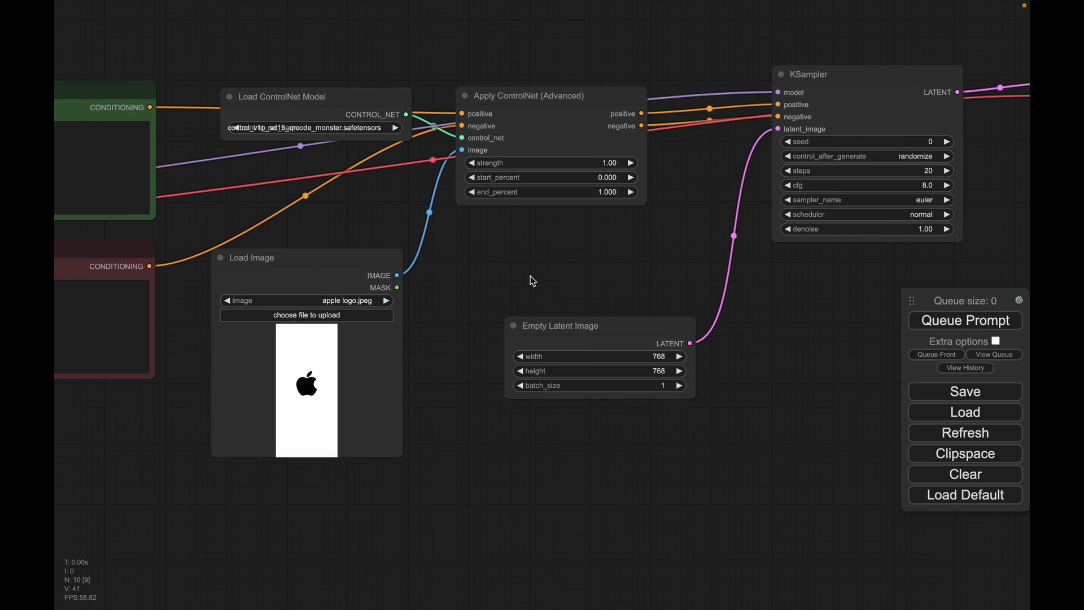
left_click_drag(545, 283, 758, 279)
left_click_drag(458, 64, 575, 63)
left_click(397, 145)
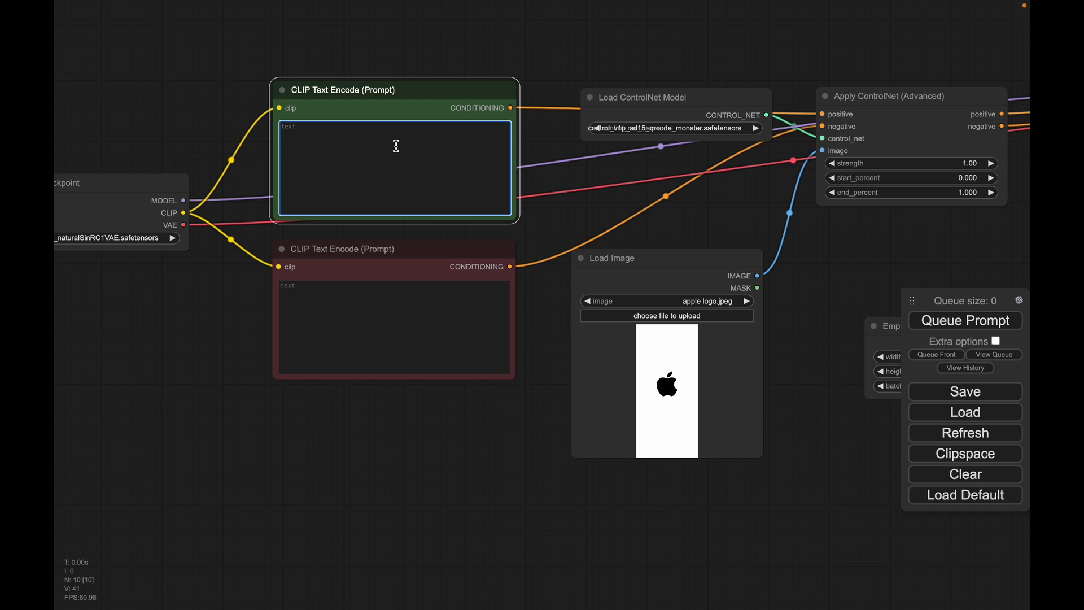
type("Pe")
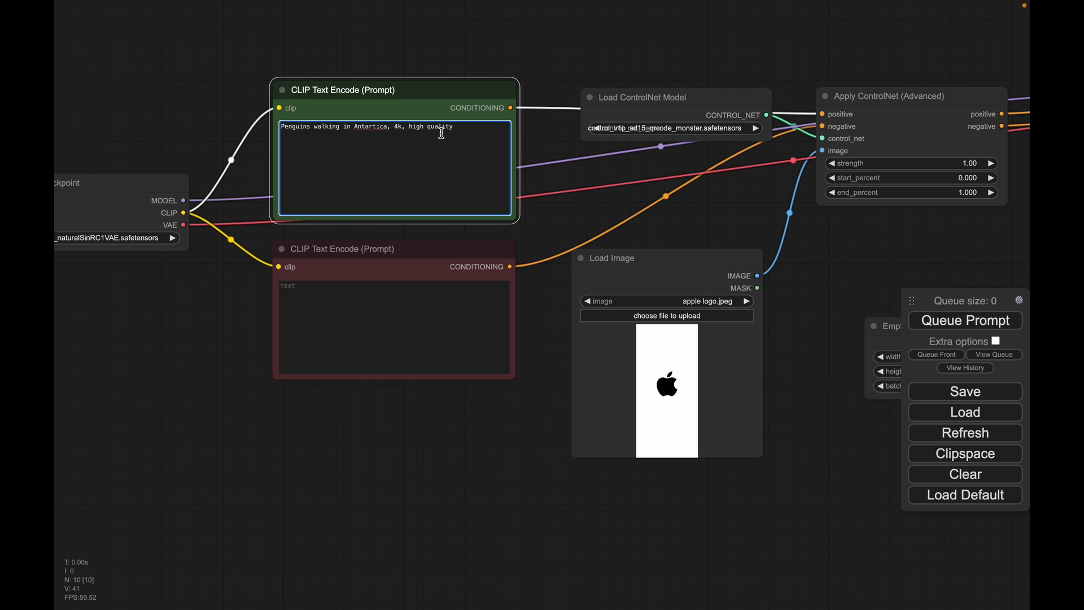
Enter "bad quality, disfiguration" as the negative prompt in the red CLIP Text Encode node.
left_click(364, 289)
type("bad quality, disfigura")
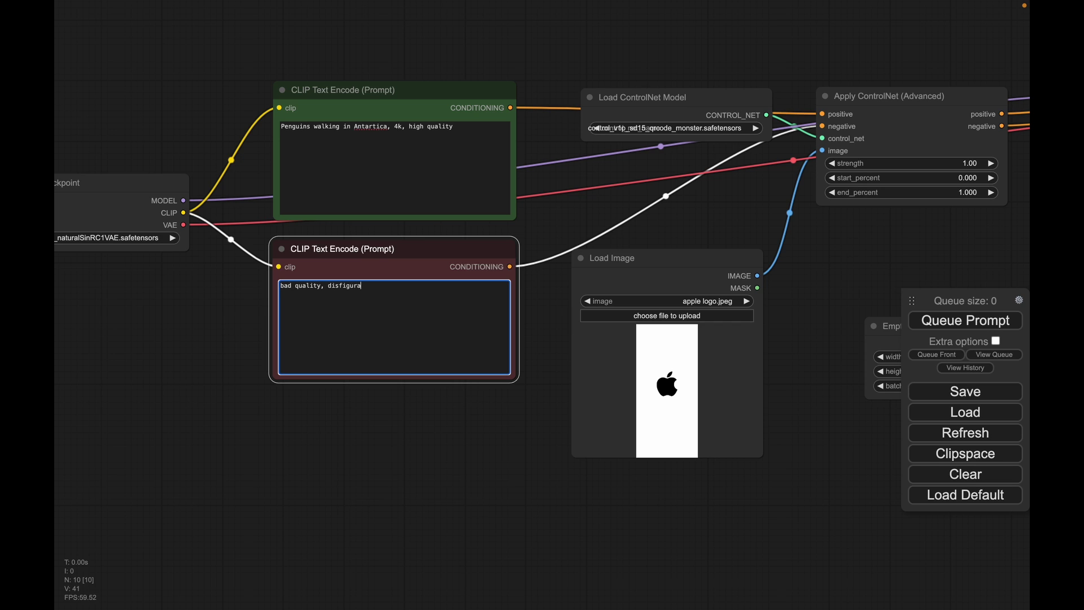
left_click(605, 230)
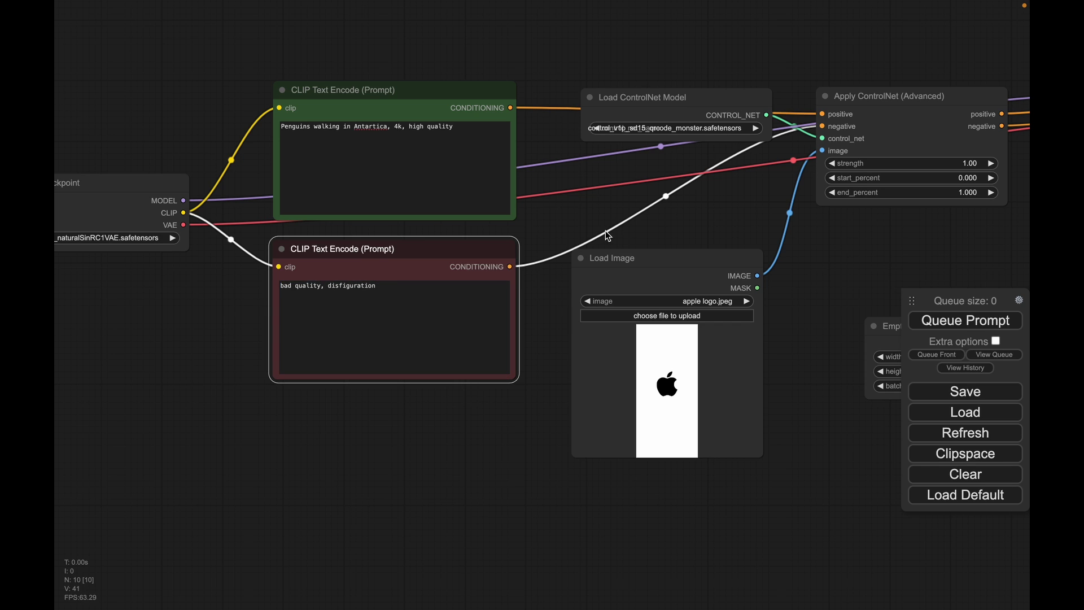
Queue the workflow to generate an image and examine the result up close in the Save Image node.
left_click_drag(605, 230, 333, 222)
left_click(981, 319)
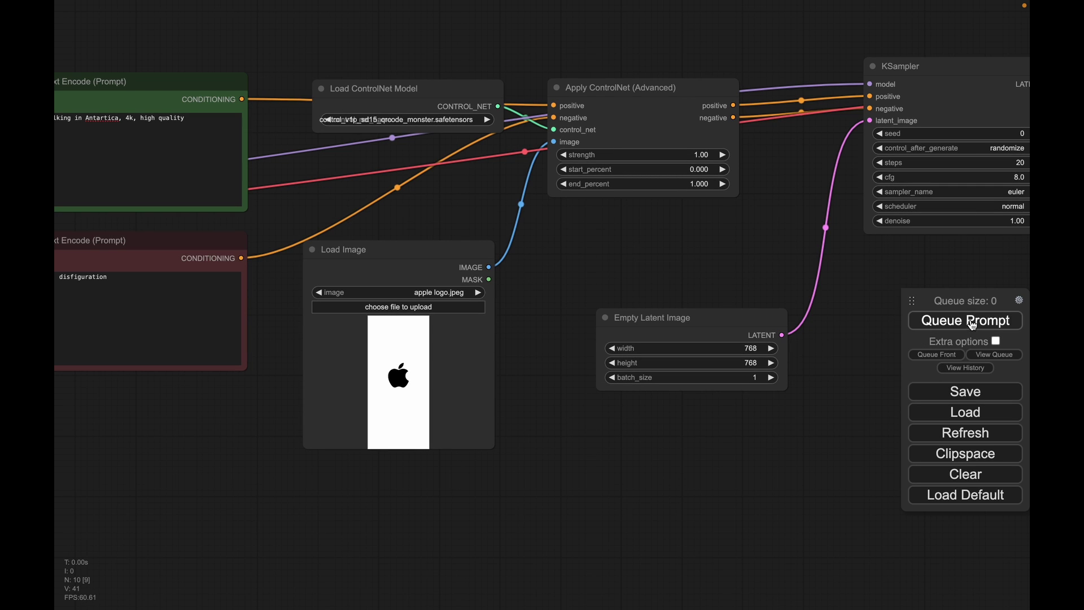
scroll(709, 283, "right", 10)
left_click_drag(677, 283, 429, 307)
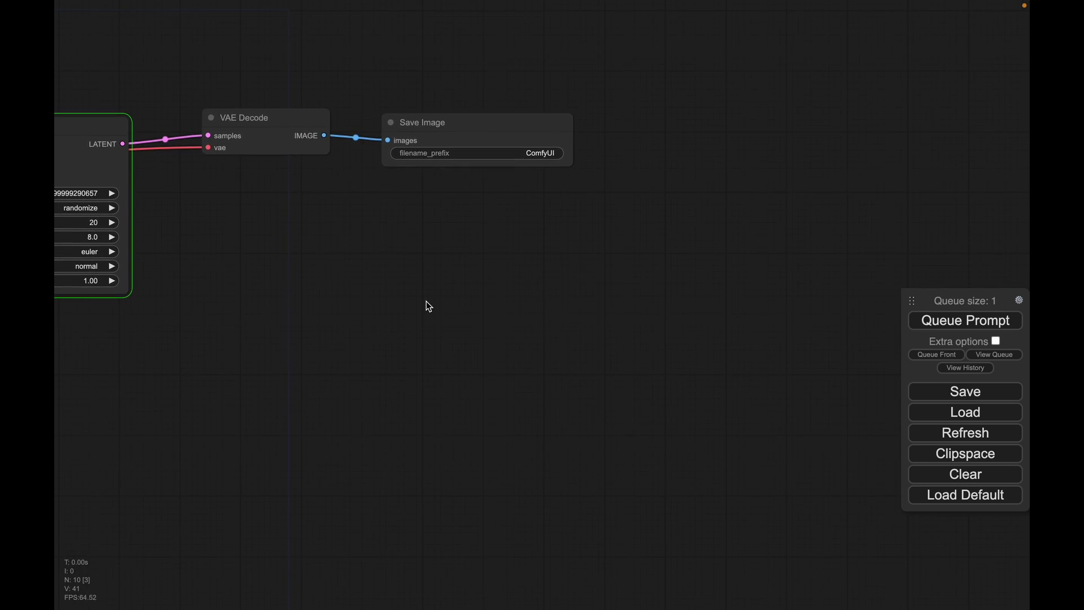
left_click_drag(356, 290, 354, 273)
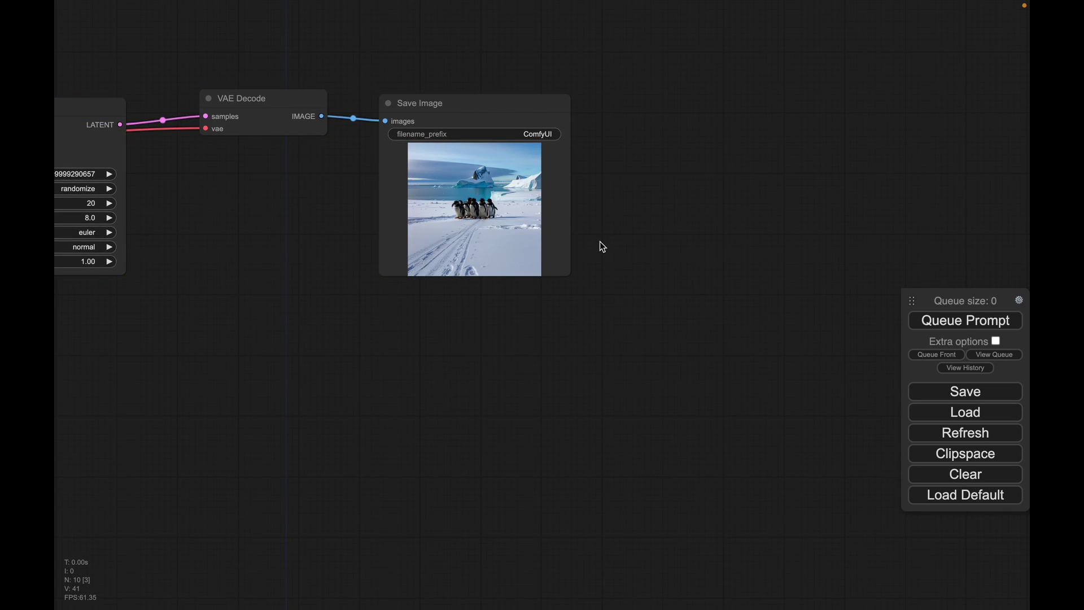
scroll(599, 243, "up", 10)
scroll(600, 245, "down", 15)
scroll(576, 210, "up", 8)
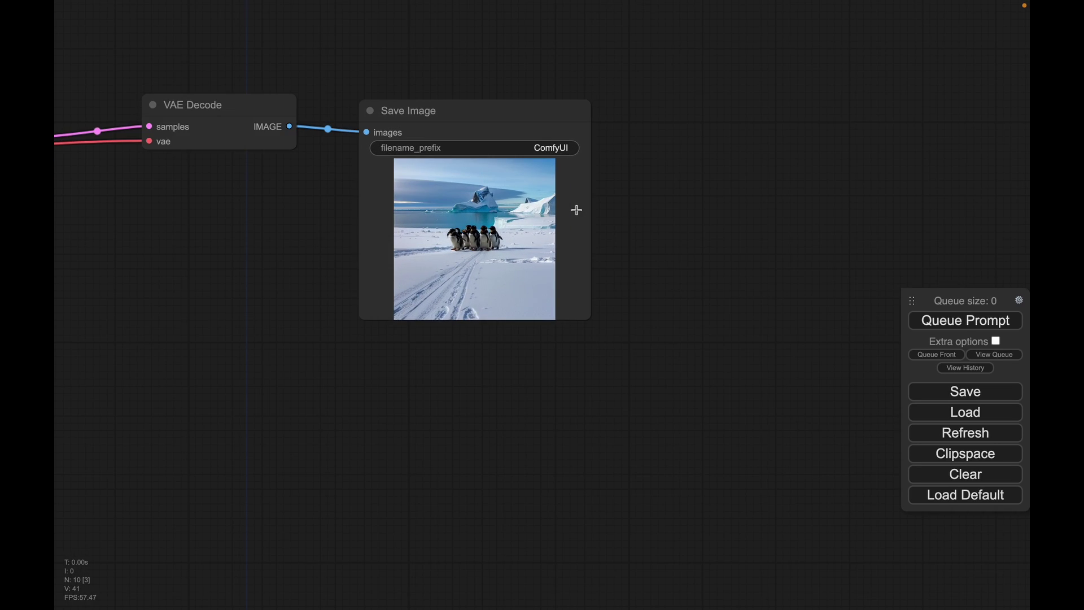
scroll(665, 218, "up", 4)
left_click_drag(666, 218, 741, 178)
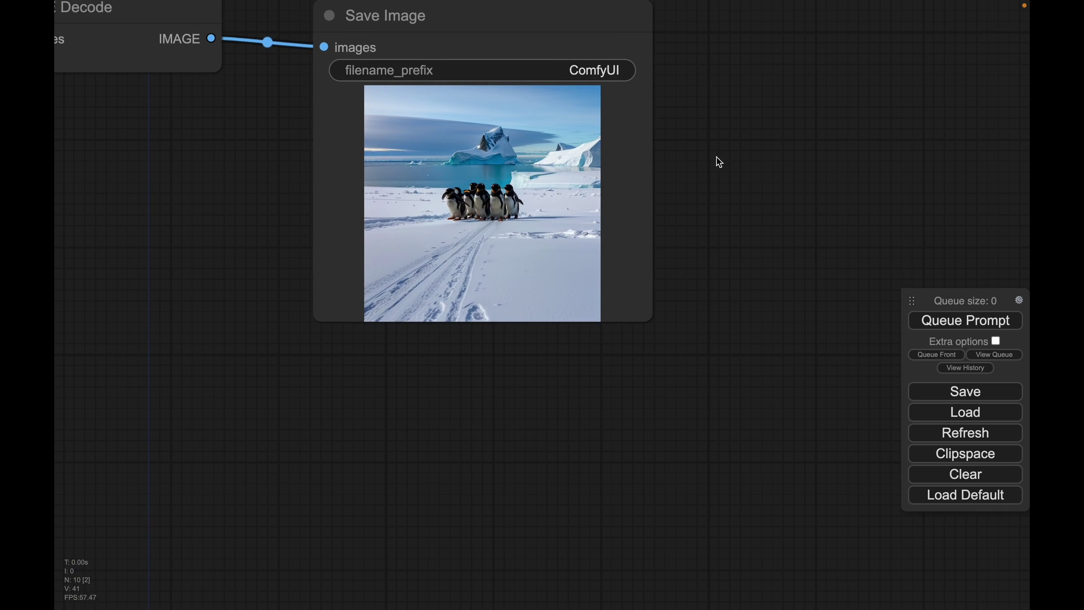
scroll(714, 194, "down", 6)
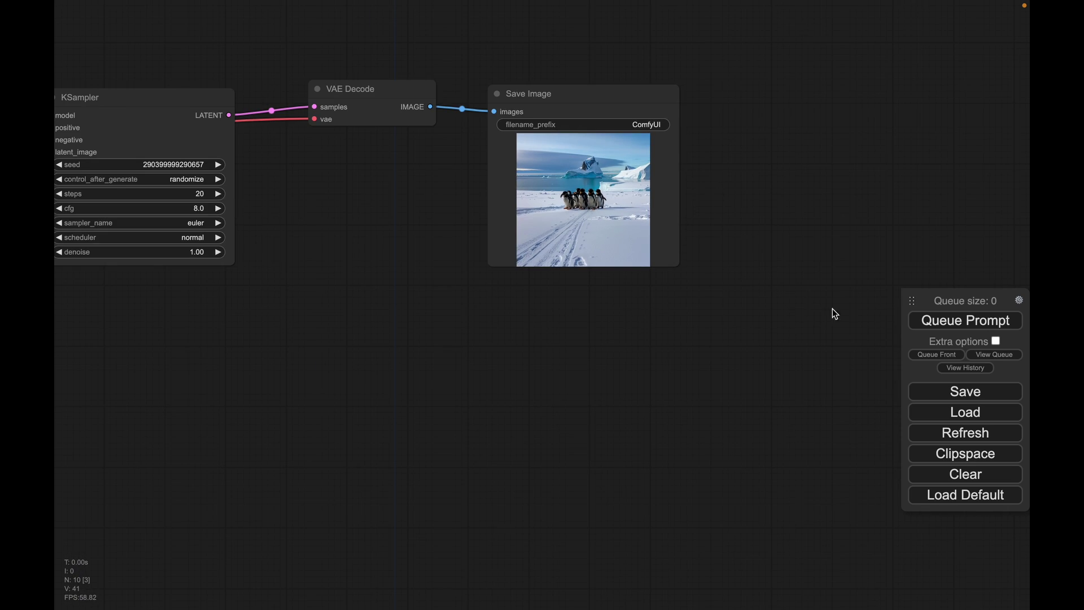
Queue another generation and set the Apply ControlNet (Advanced) node's strength to 1.3.
left_click(926, 320)
scroll(805, 290, "left", 5)
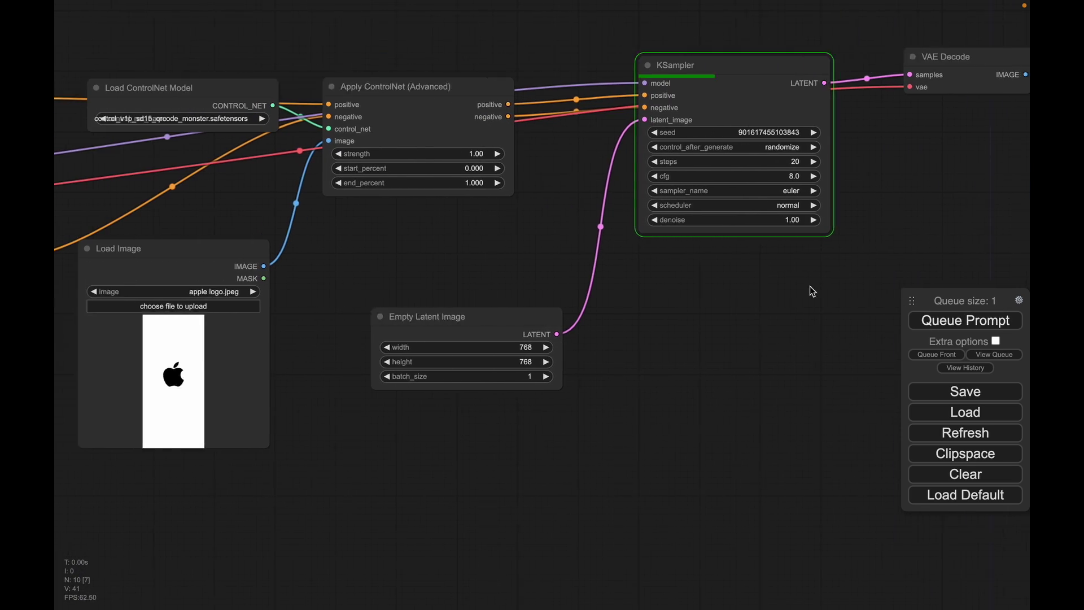
scroll(583, 228, "up", 4)
left_click_drag(583, 228, 625, 290)
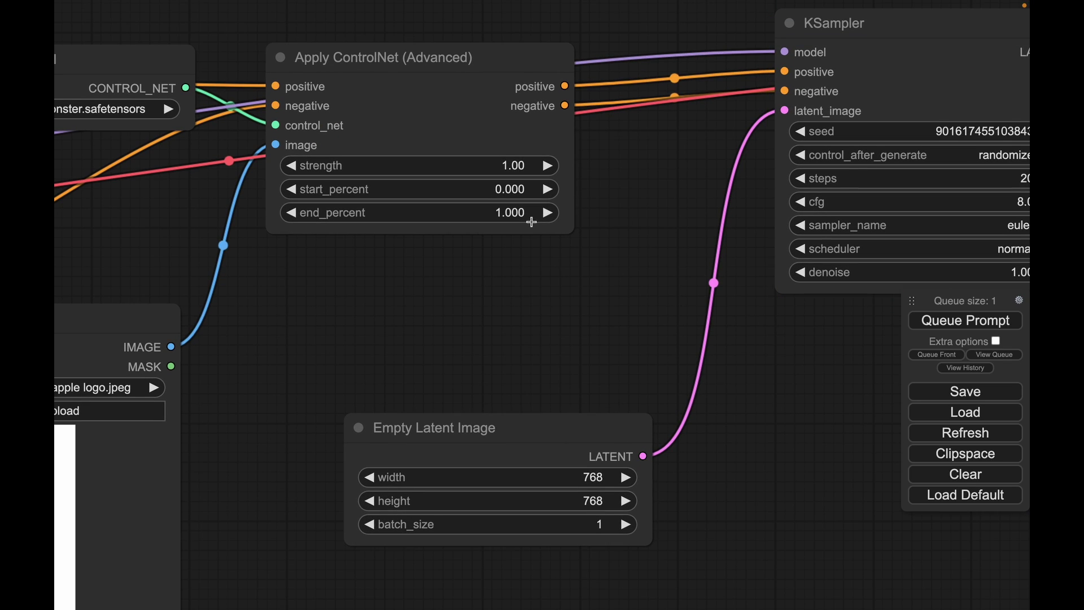
left_click(504, 168)
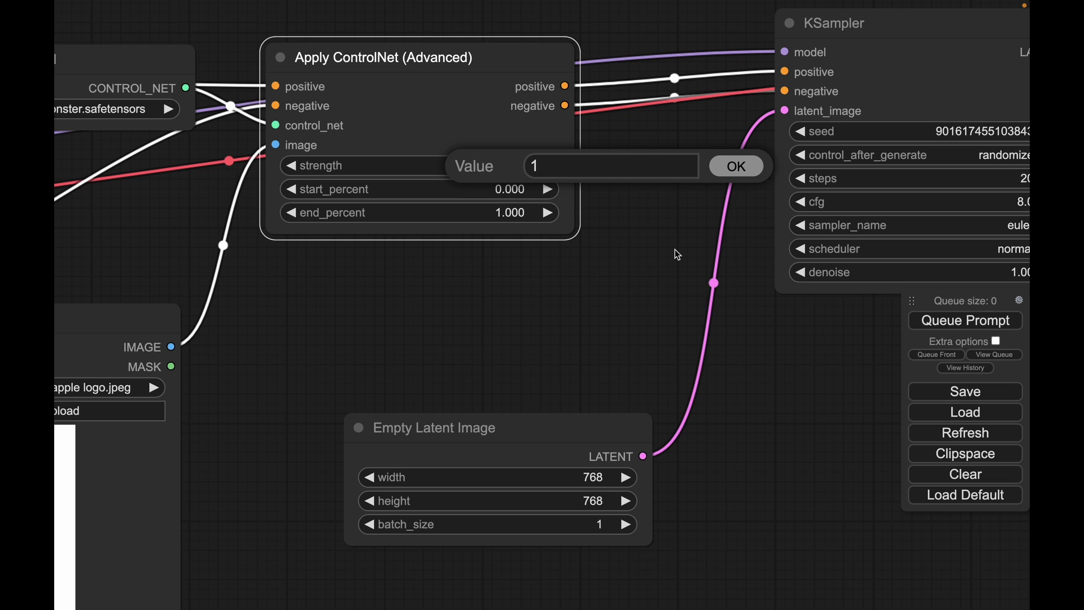
type(",")
key("BackSpace")
type(".3")
key("Return")
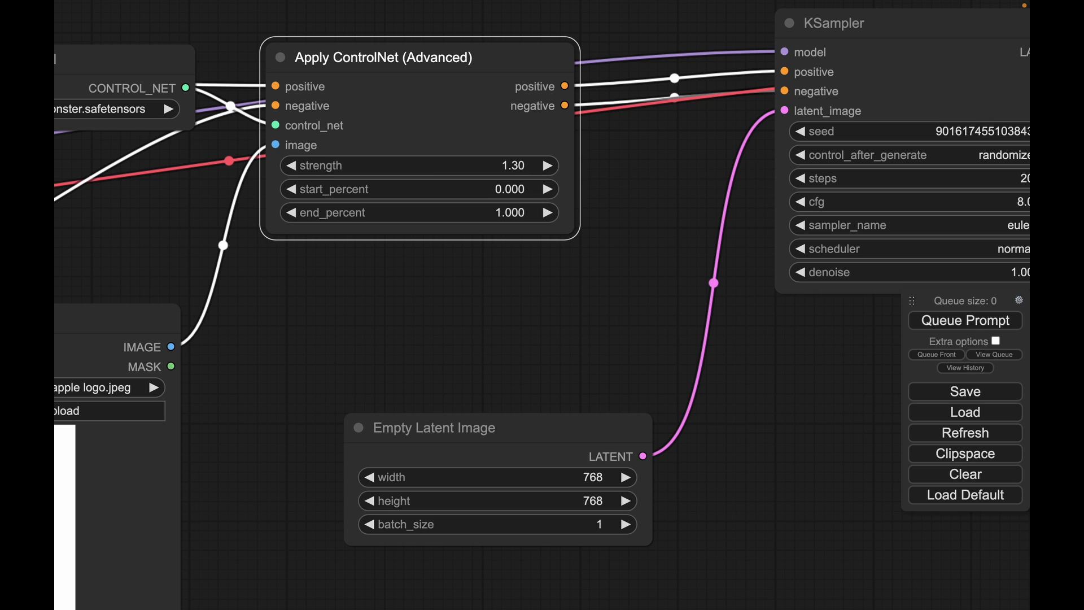
Generate an image with the new ControlNet strength and check the output in the Save Image node.
left_click_drag(874, 380, 569, 302)
scroll(734, 356, "down", 5)
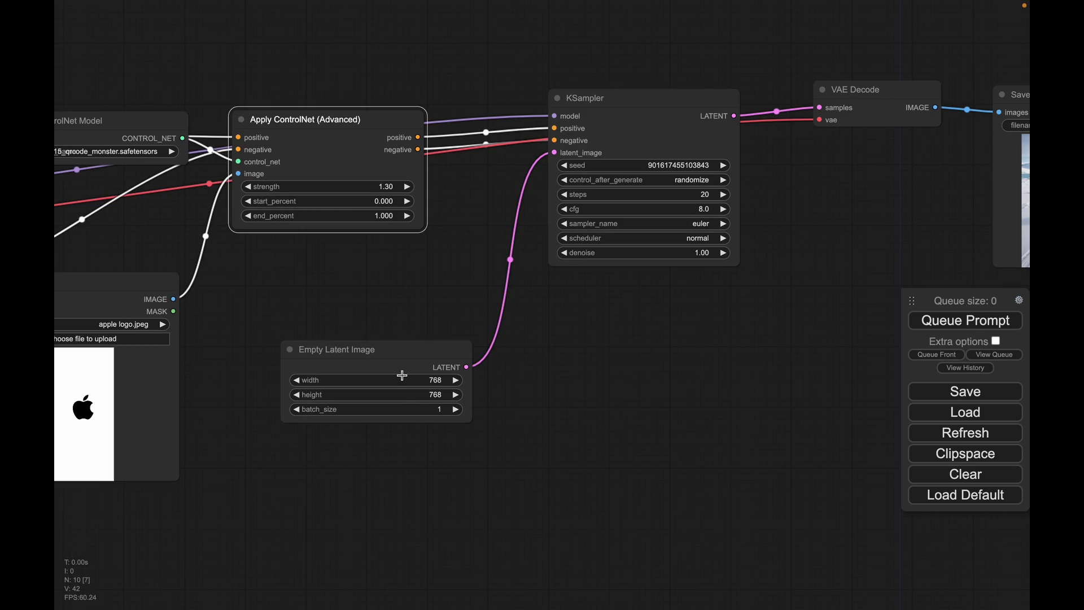
scroll(577, 285, "right", 6)
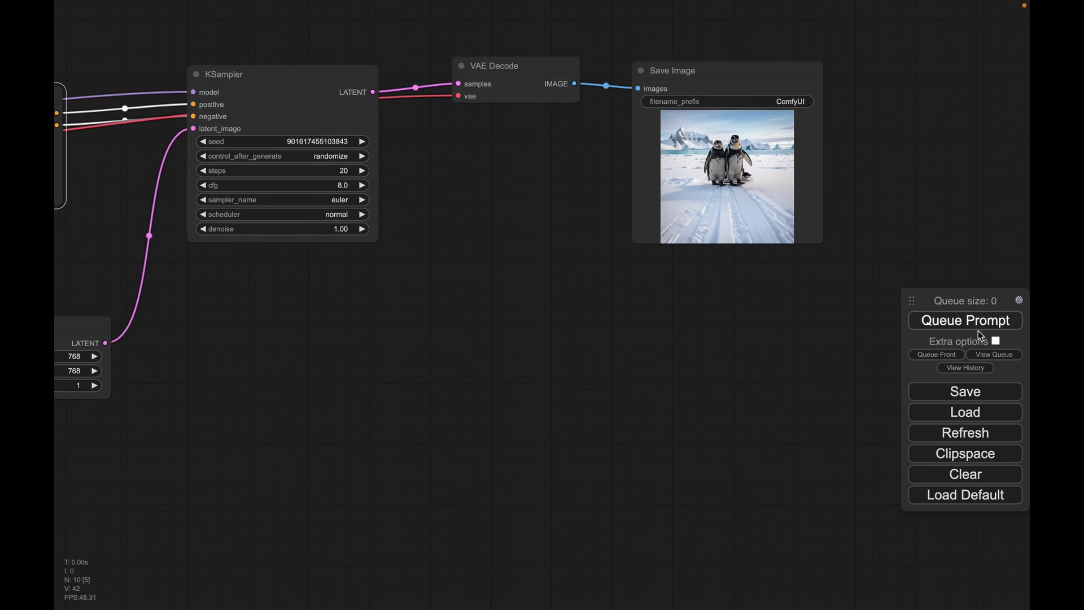
left_click(991, 329)
left_click_drag(699, 336, 583, 378)
scroll(783, 271, "up", 5)
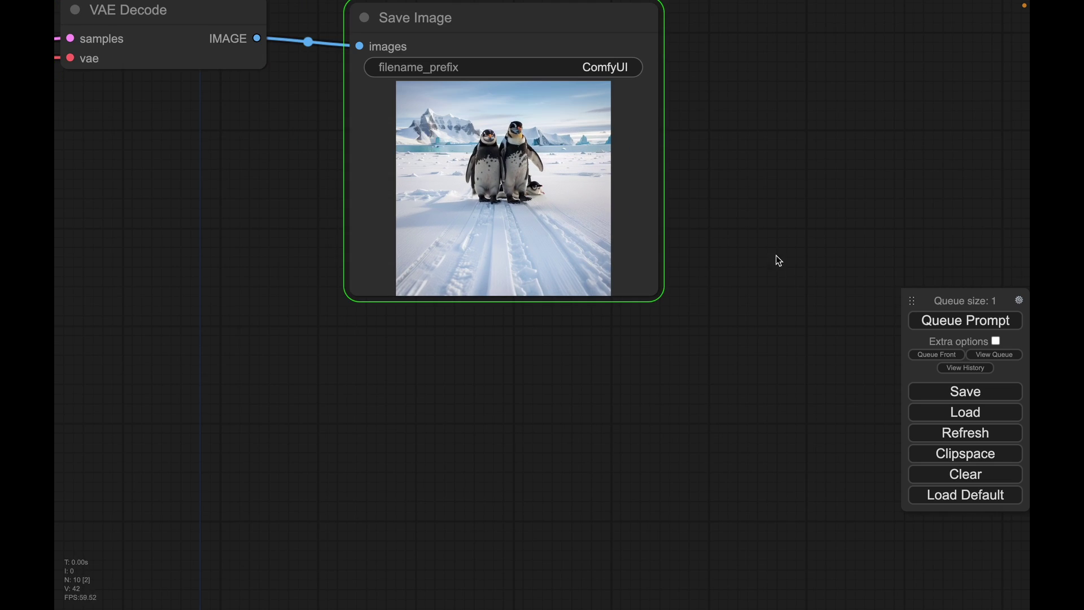
scroll(774, 314, "down", 8)
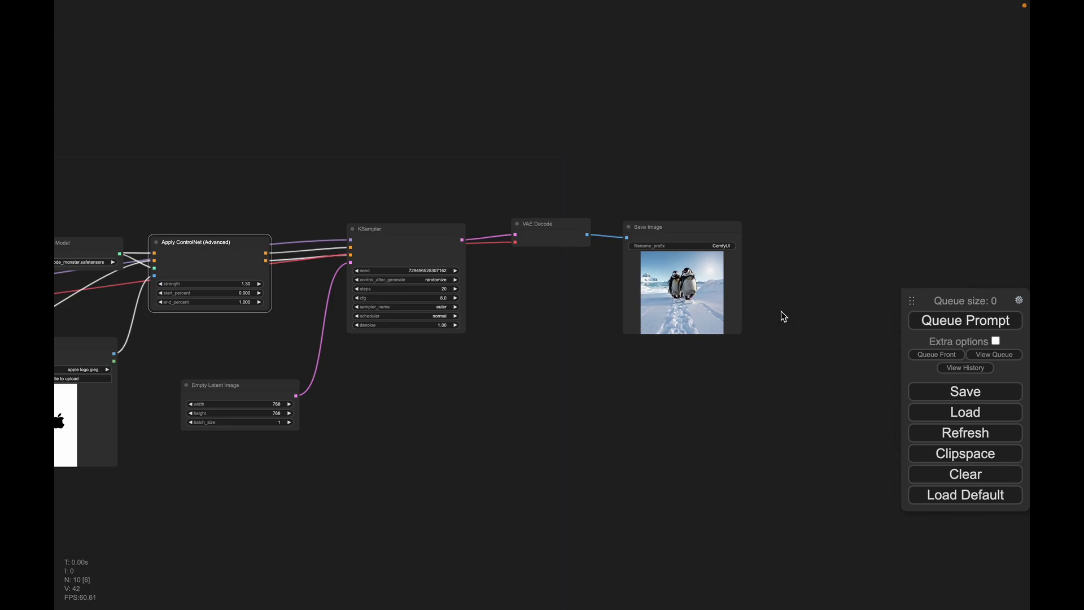
scroll(784, 316, "up", 10)
Queue one more generation with the same settings and inspect the new image closely for the embedded logo.
left_click(990, 318)
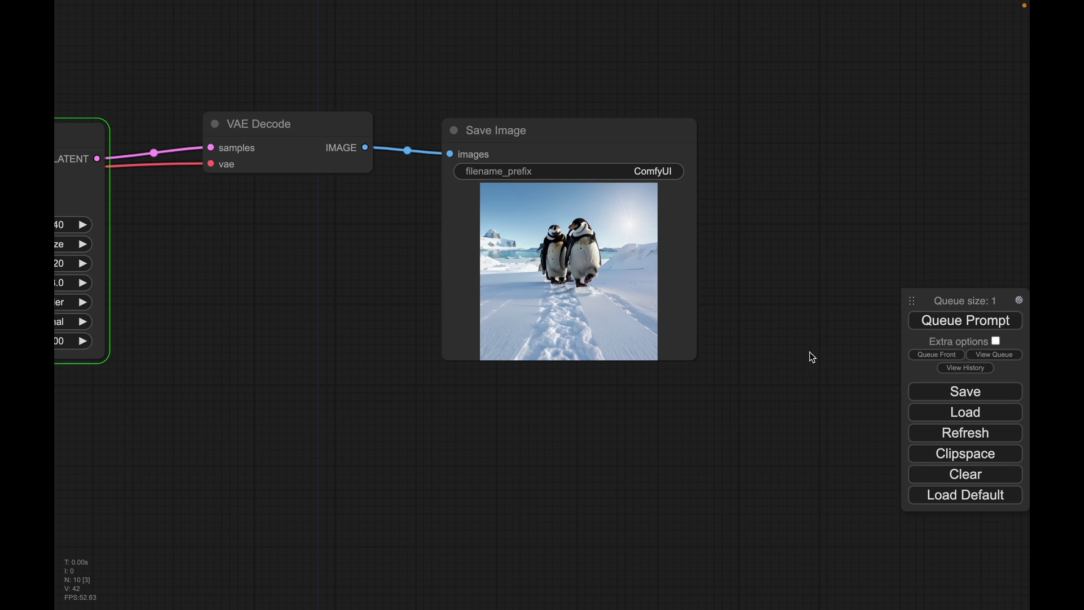
left_click_drag(599, 440, 789, 333)
scroll(585, 347, "down", 5)
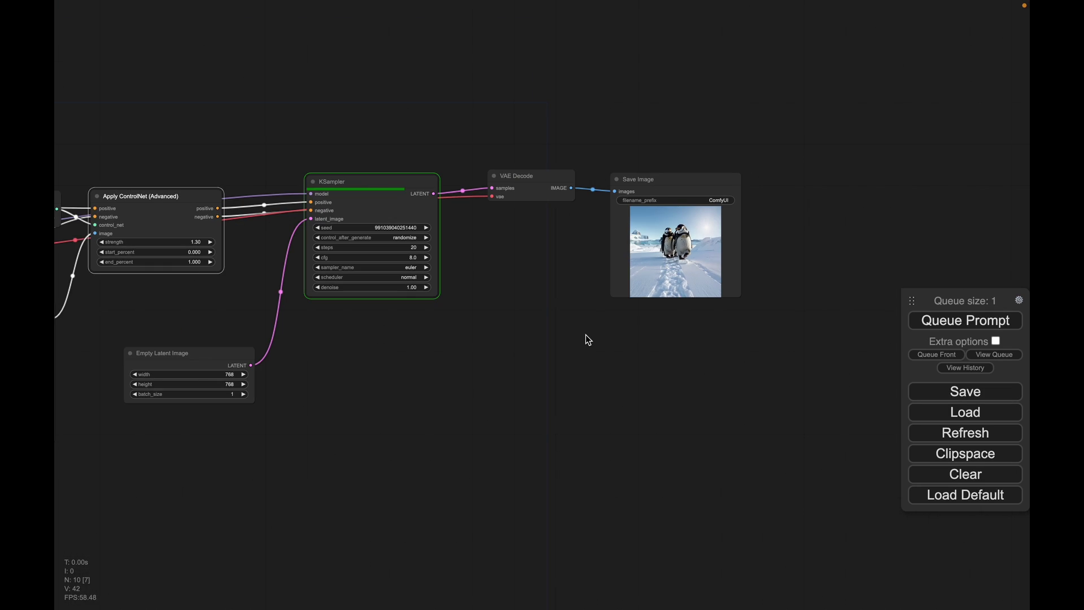
scroll(585, 342, "up", 2)
scroll(586, 335, "up", 6)
scroll(587, 338, "down", 3)
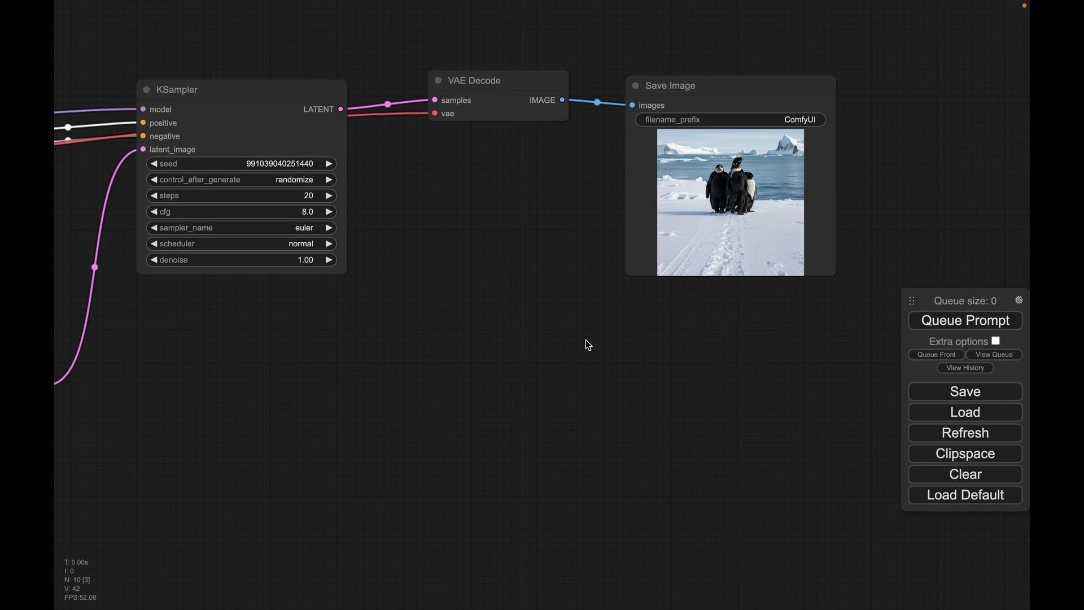
scroll(611, 388, "down", 3)
mouse_move(780, 279)
left_mouse_down()
mouse_move(757, 273)
mouse_move(789, 264)
mouse_move(780, 276)
left_mouse_up()
scroll(836, 252, "up", 10)
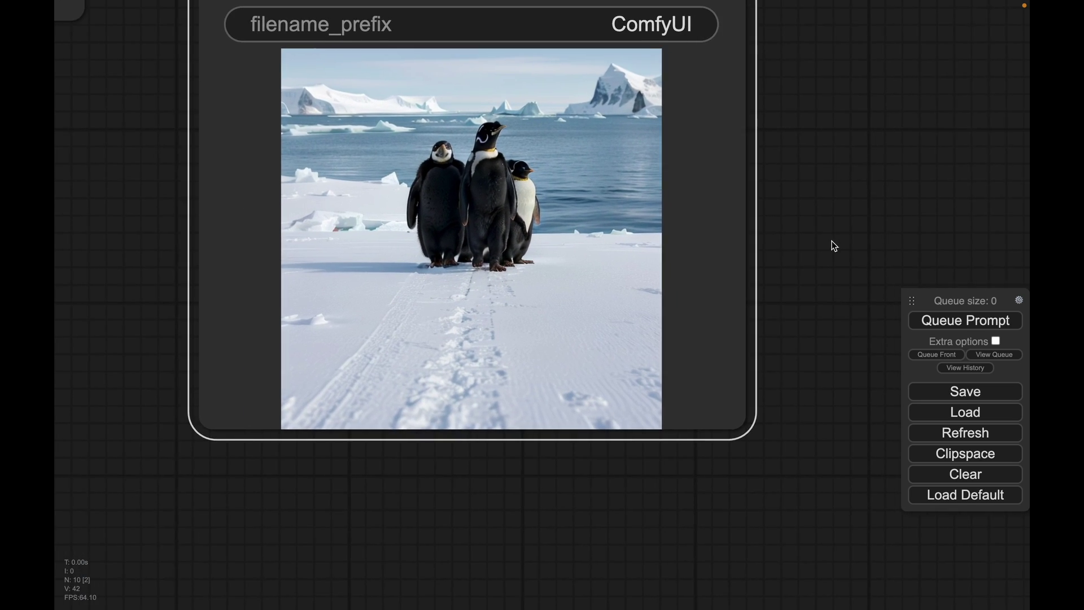
left_click_drag(834, 246, 755, 274)
scroll(756, 273, "down", 9)
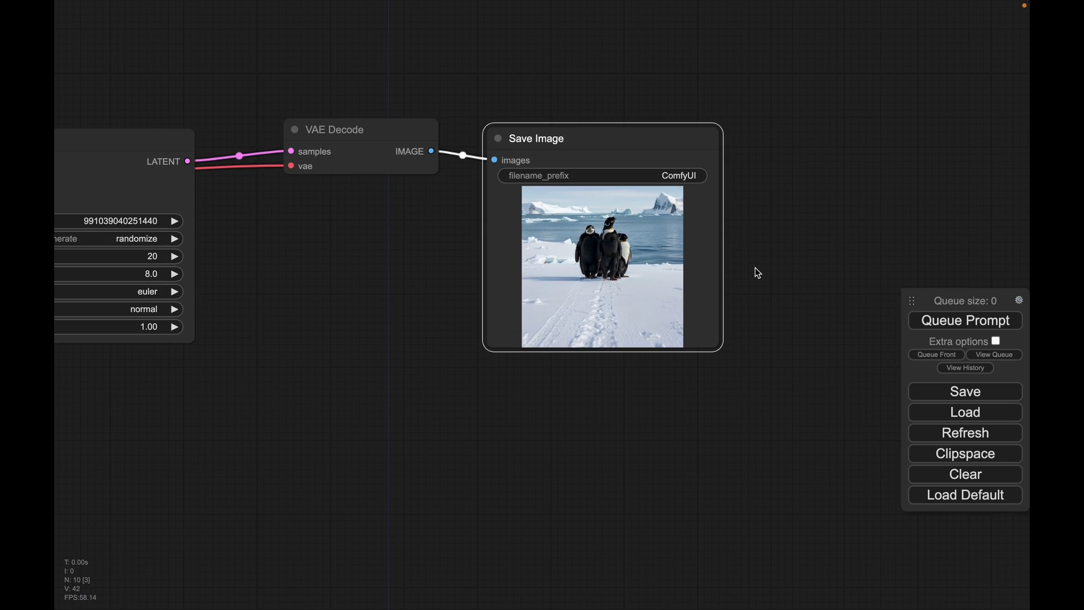
left_click_drag(393, 339, 491, 315)
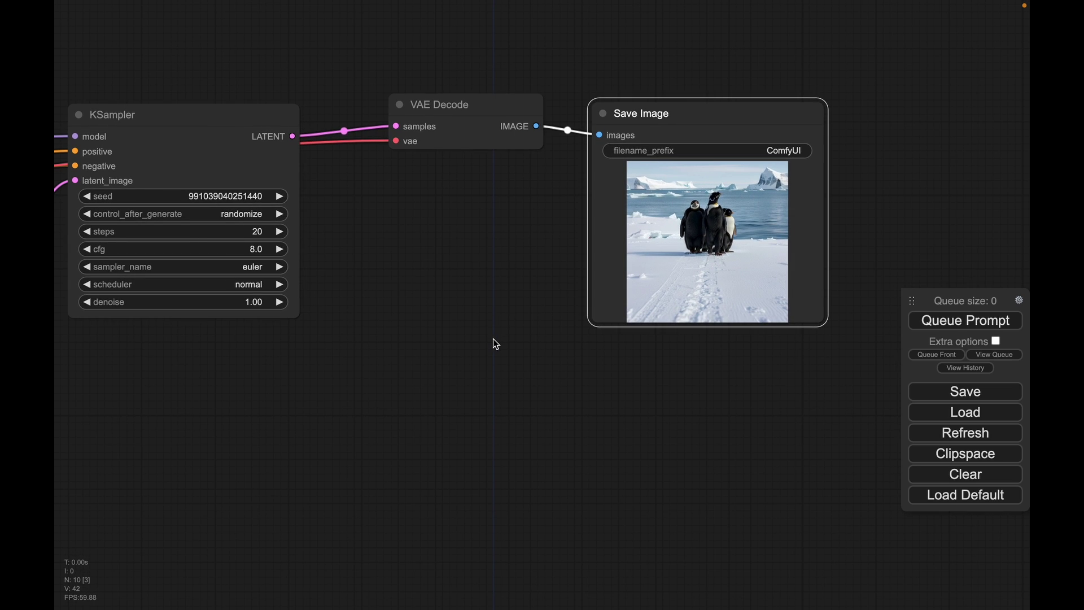